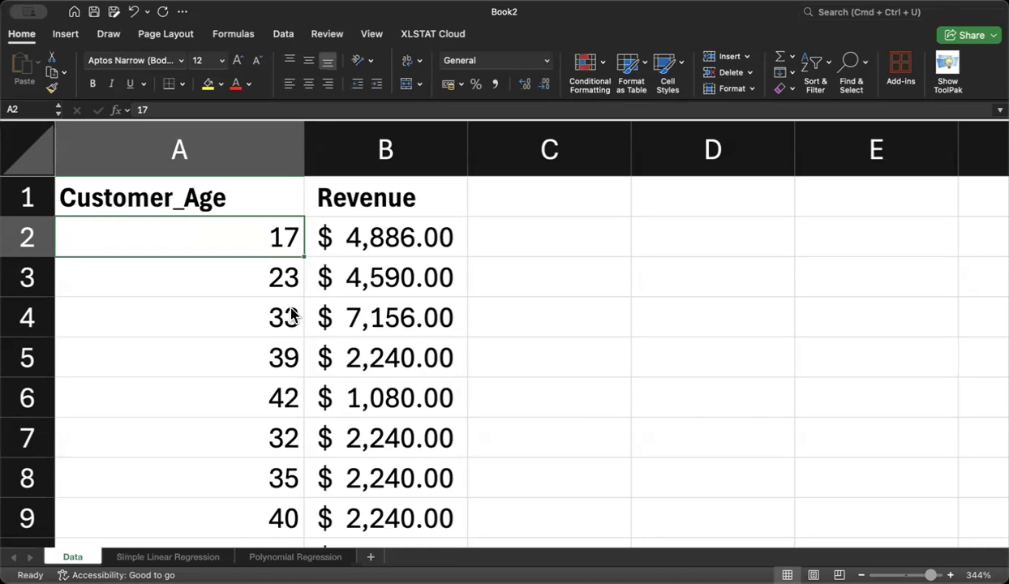
Step: Enable the Analysis ToolPak add-in and confirm the add-in selection
left_click(382, 371)
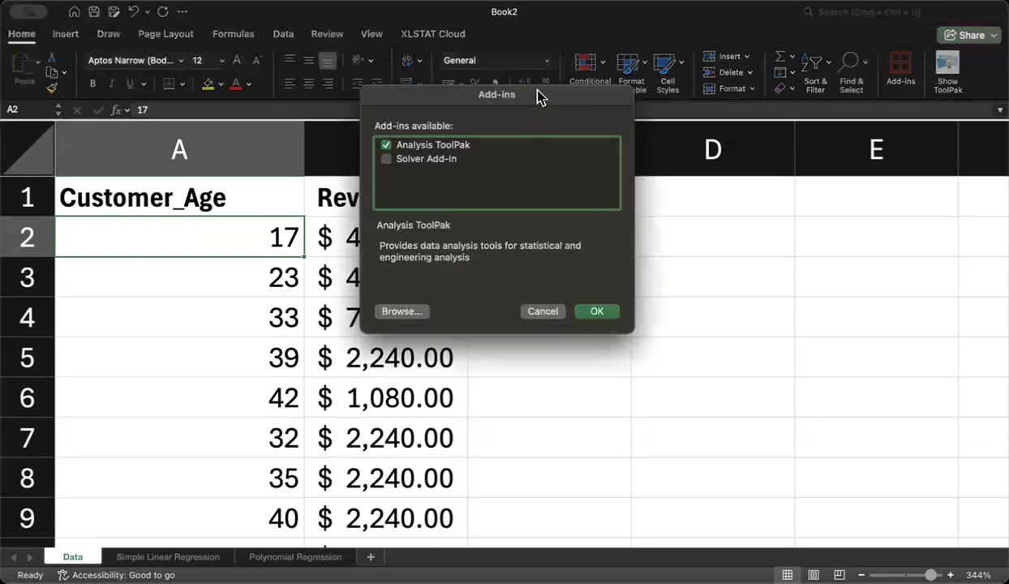
left_click_drag(539, 95, 557, 151)
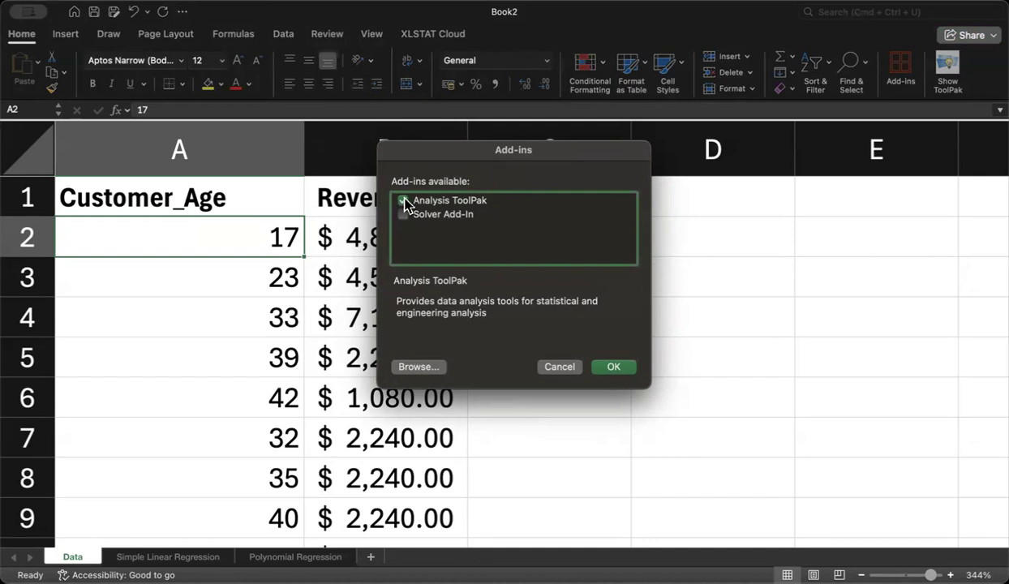
left_click(613, 369)
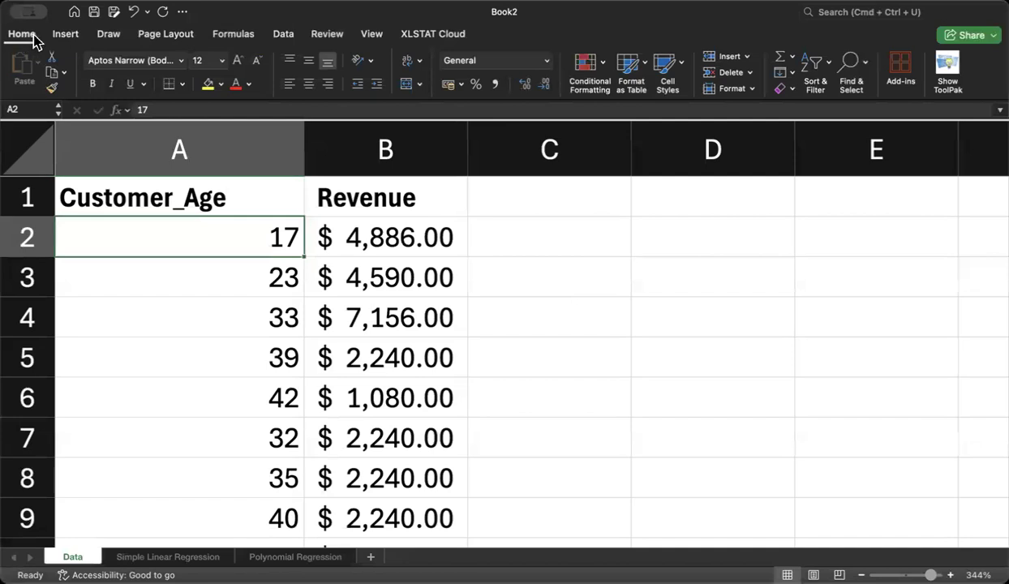
Step: Start the Regression tool from the Data Analysis tools
left_click(283, 34)
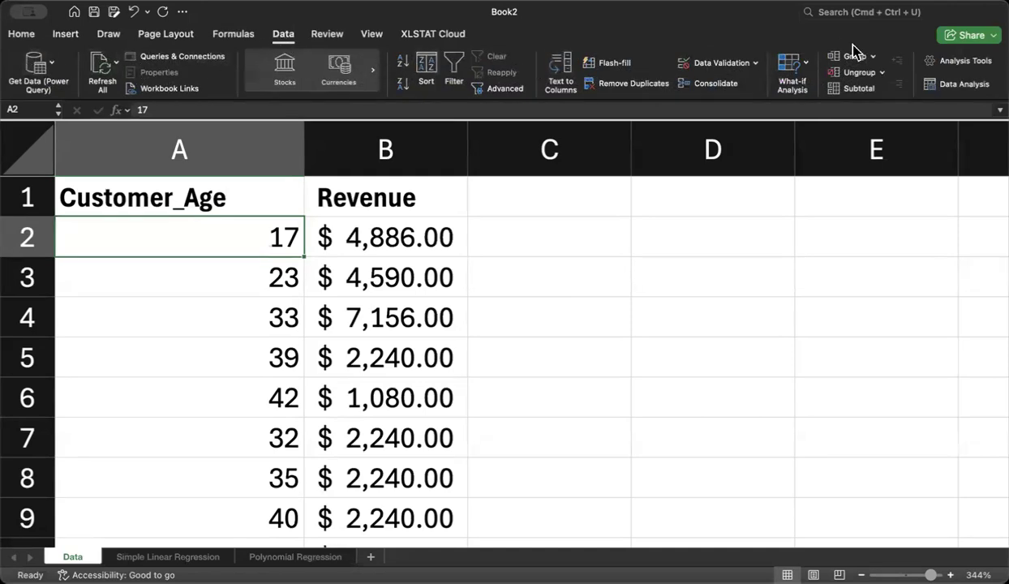
left_click(958, 86)
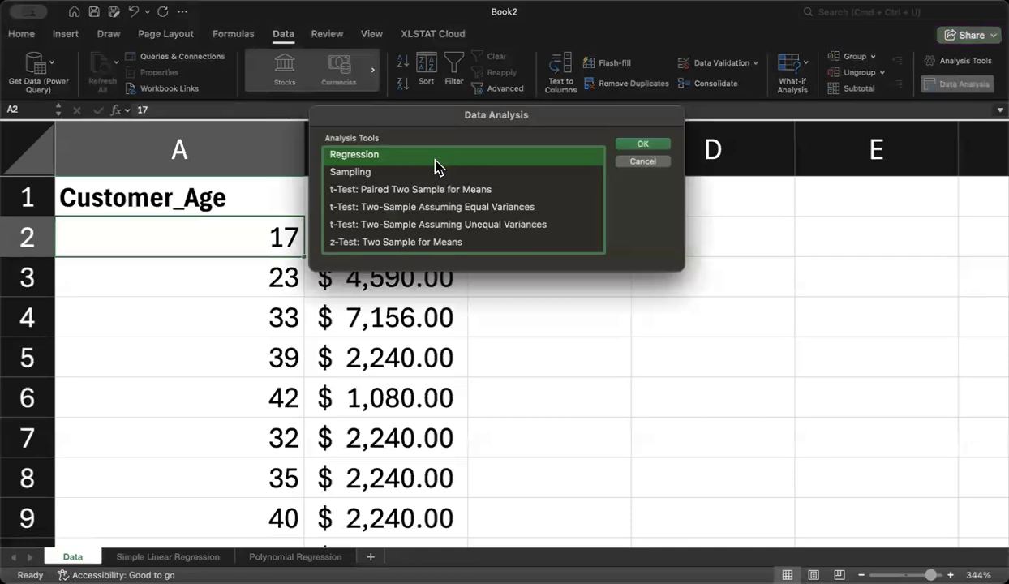
key("Down")
key("Down")
key("Down")
key("Down")
key("Down")
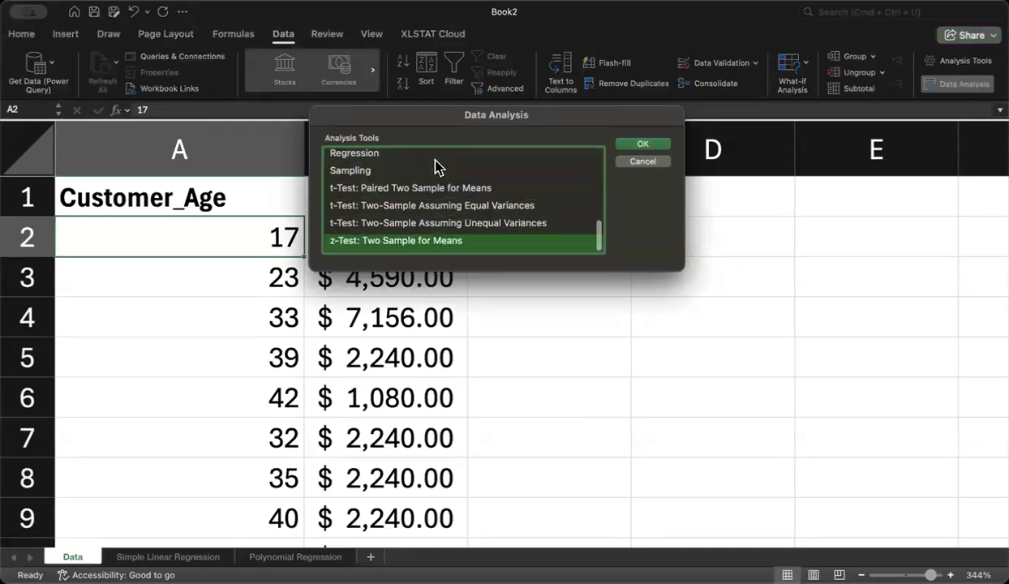
key("Up")
key("Up")
key("Up")
key("Up")
key("Up")
key("Up")
key("Up")
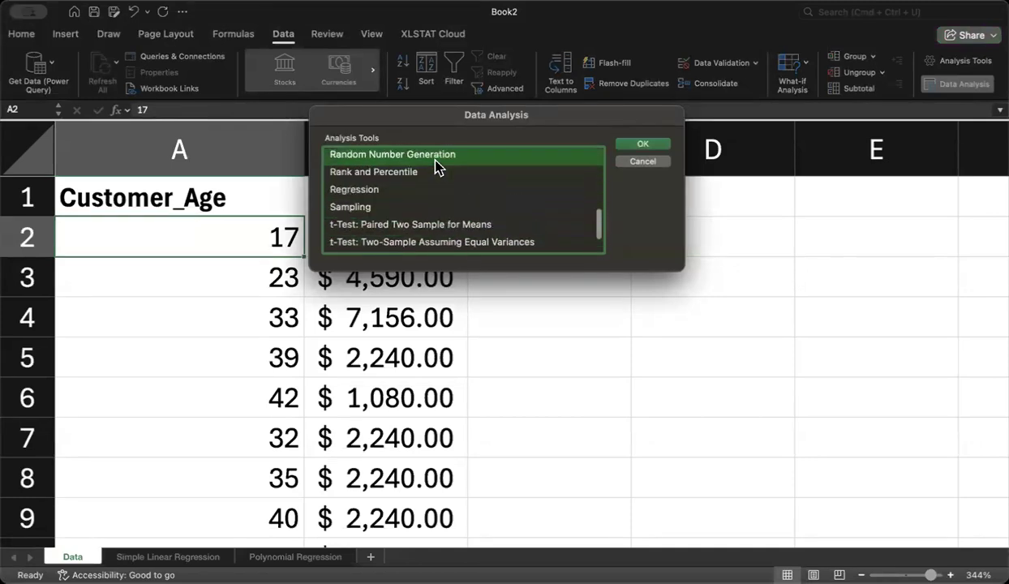
key("Down")
left_click(376, 191)
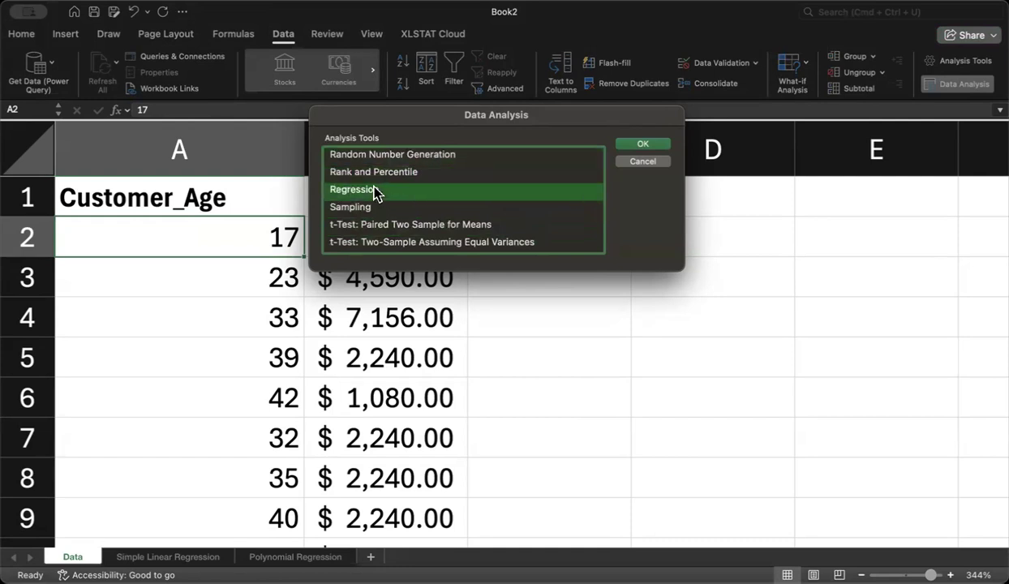
left_click(643, 149)
double_click(559, 189)
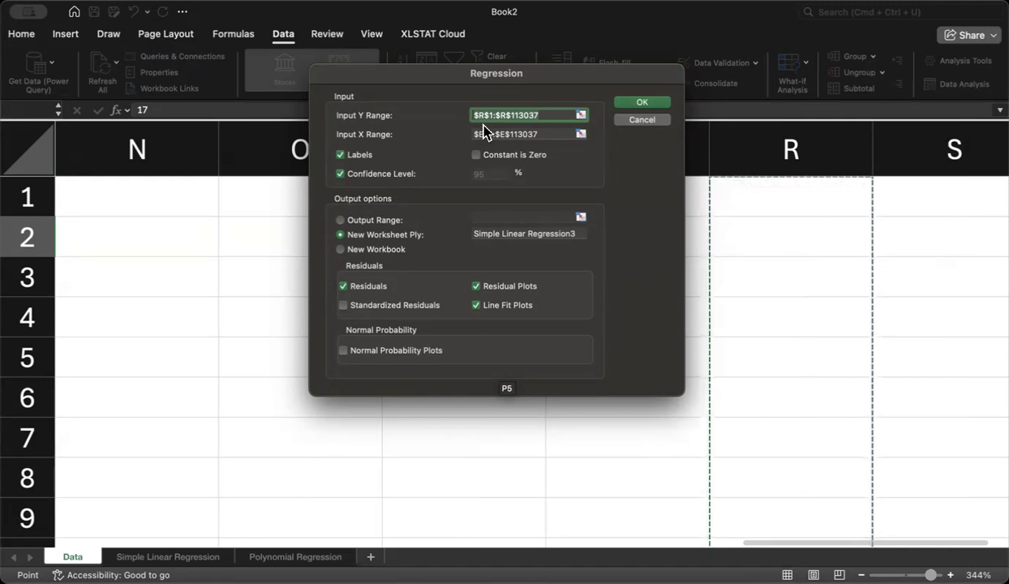
Step: Set the regression's Input Y Range to the Revenue column with its header, $B$1:$B$36
left_click(581, 115)
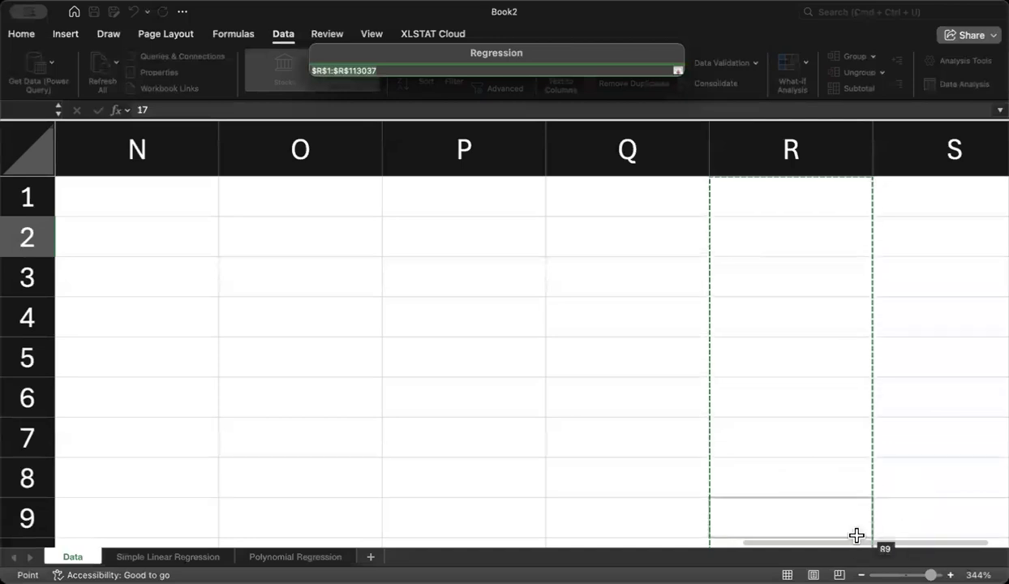
left_click_drag(858, 543, 133, 442)
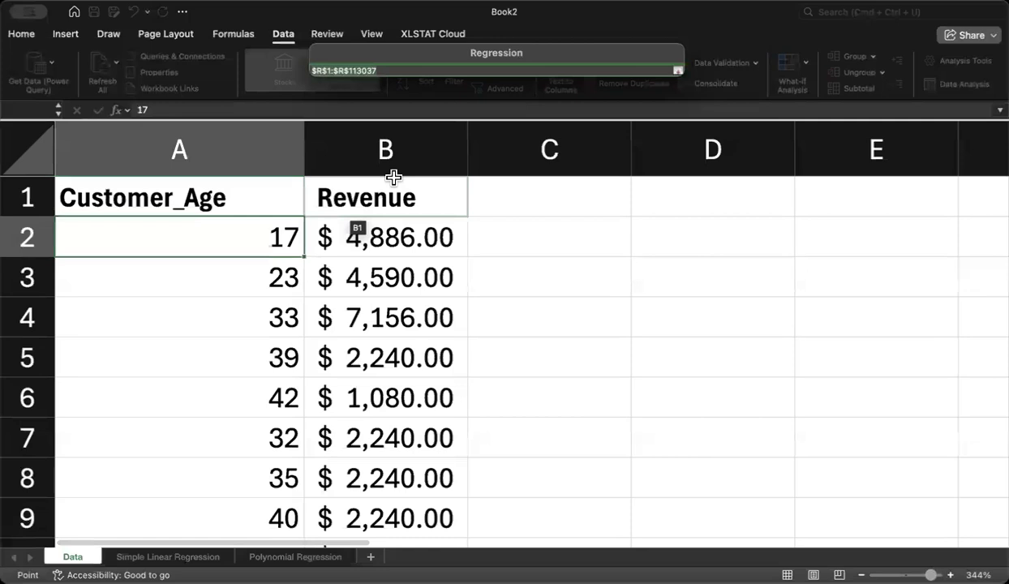
left_click_drag(396, 194, 404, 478)
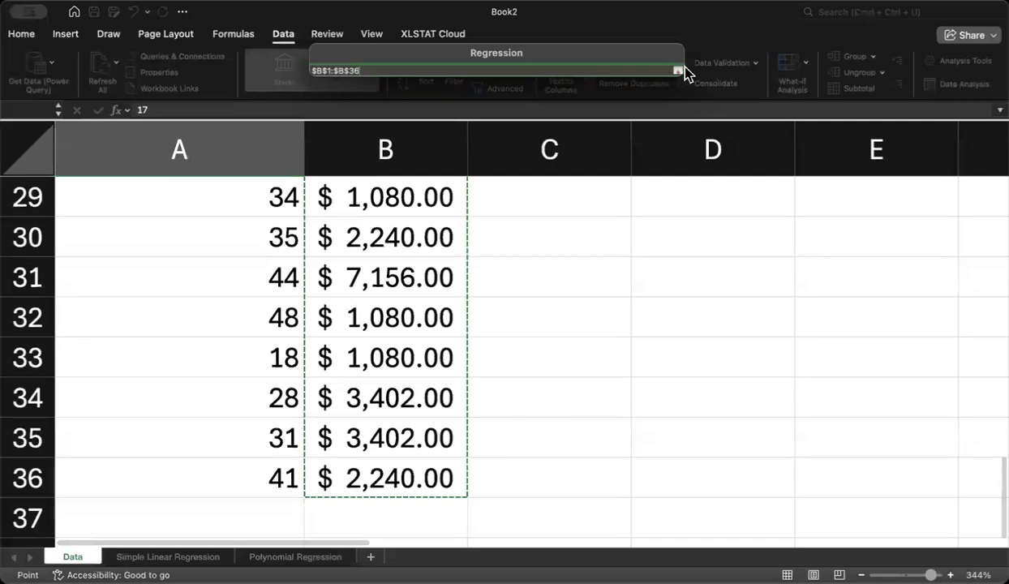
left_click(679, 73)
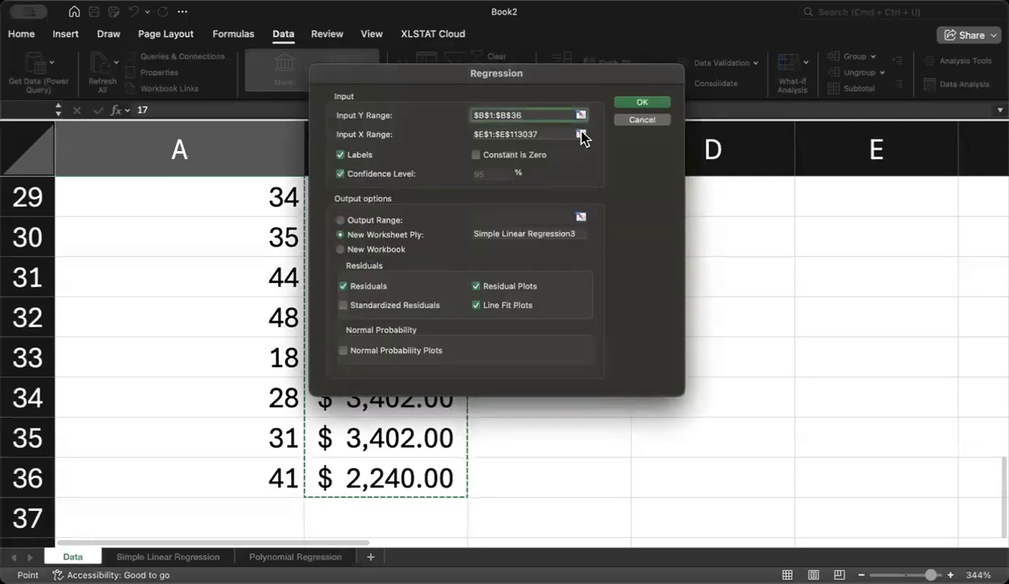
Step: Set the regression's Input X Range to the Customer_Age column with its header, $A$1:$A$36
left_click(579, 132)
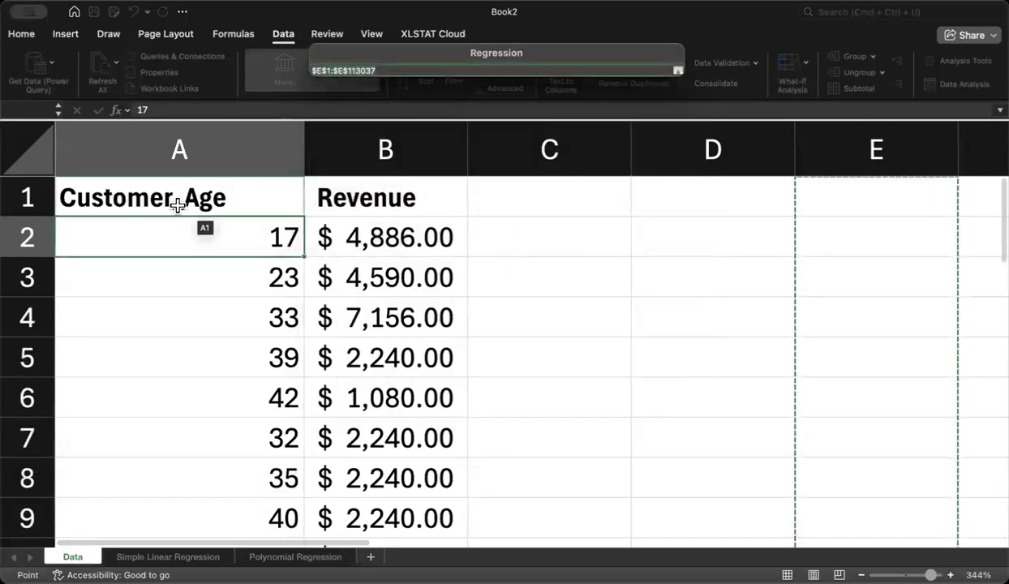
left_click_drag(189, 195, 255, 441)
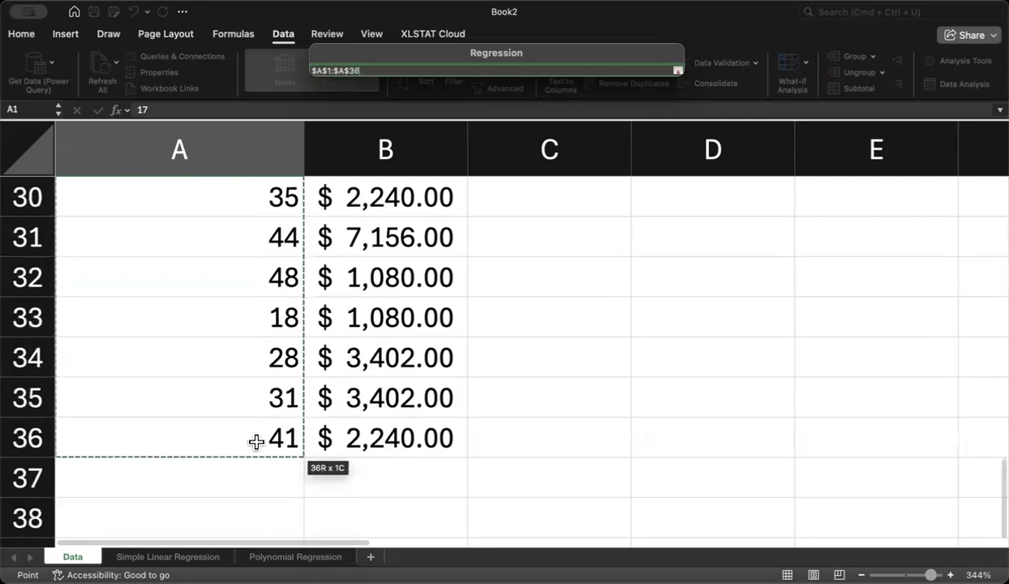
left_click(679, 72)
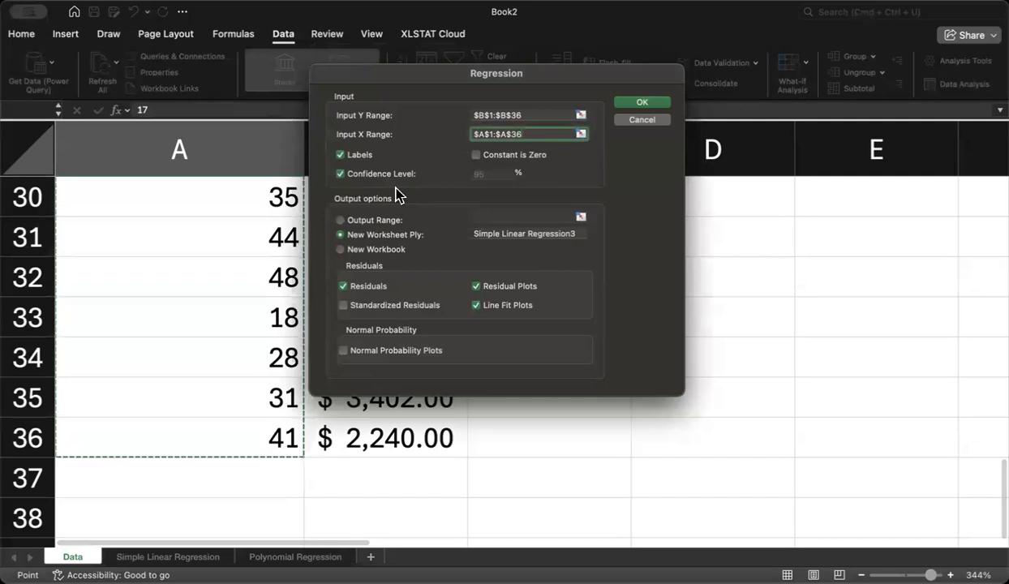
Step: Enter Simple Linear Regression as the new worksheet's name, keeping labels, confidence level, residuals and both plots enabled, and run the regression
left_click(340, 176)
left_click(576, 233)
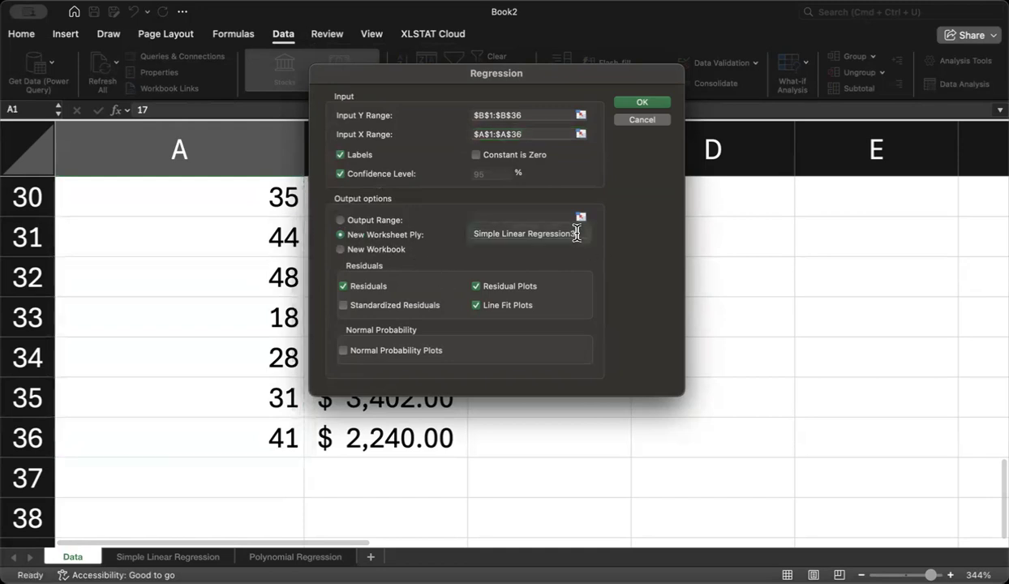
key("BackSpace")
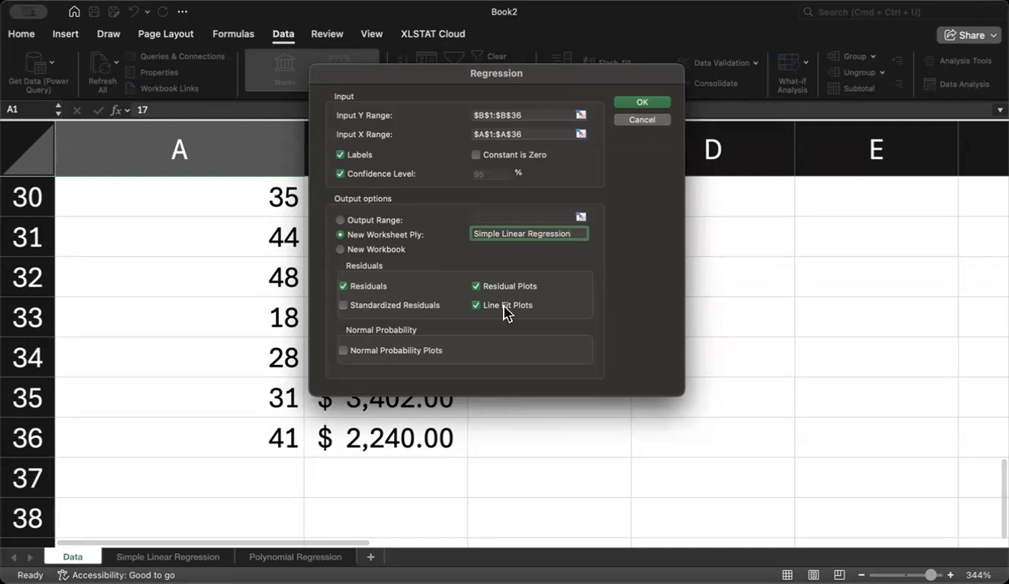
left_click(643, 101)
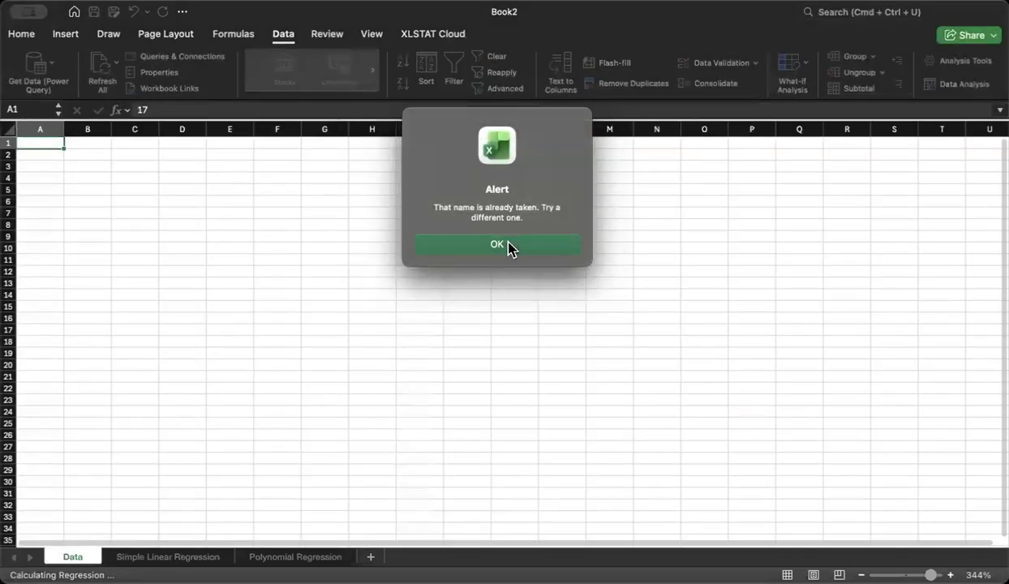
left_click(508, 246)
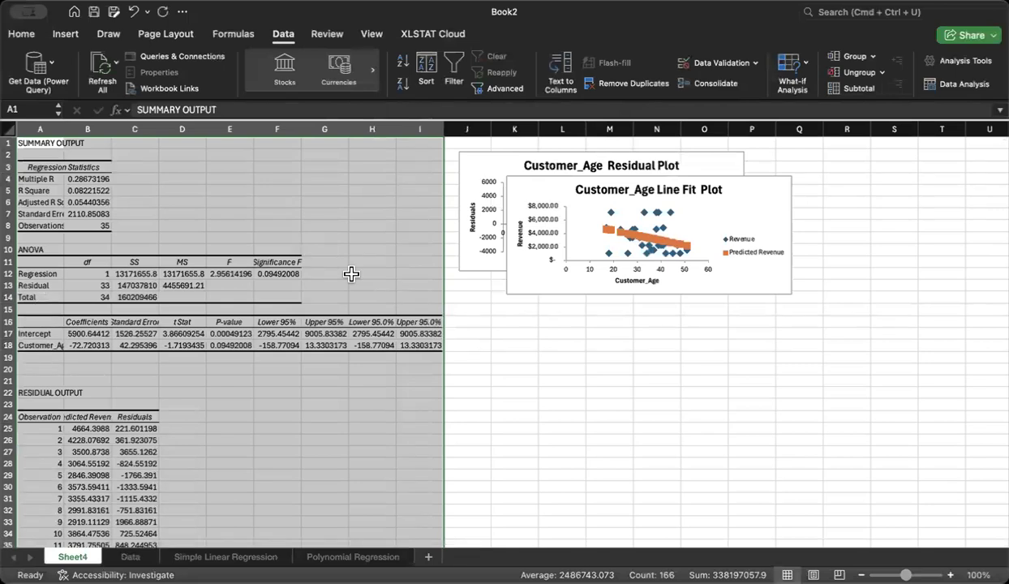
Step: Widen column A of the regression output so the Regression Statistics labels fit
left_click(109, 225)
left_click(52, 163)
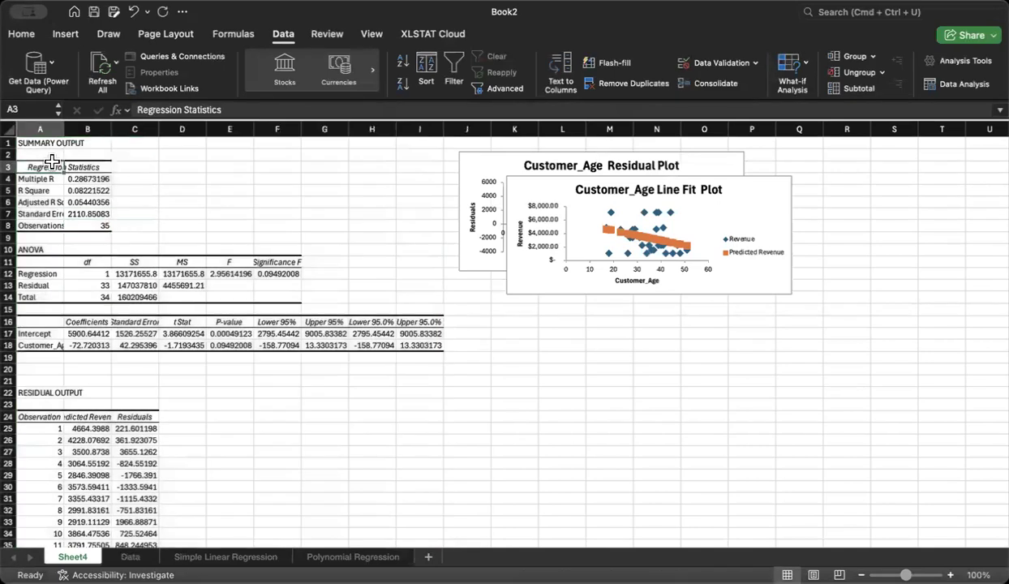
left_click(916, 573)
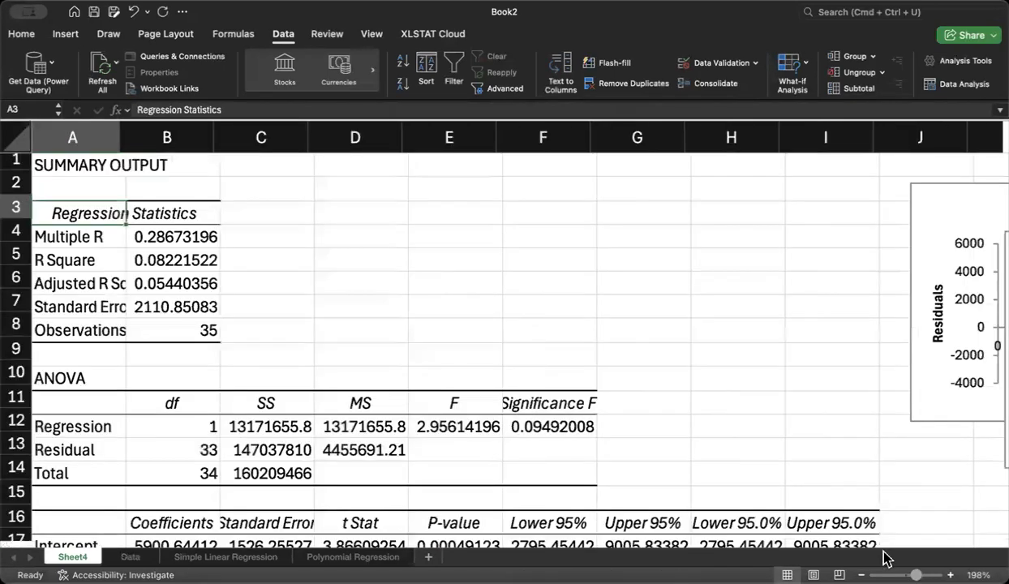
left_click(78, 236)
left_click_drag(126, 138, 162, 140)
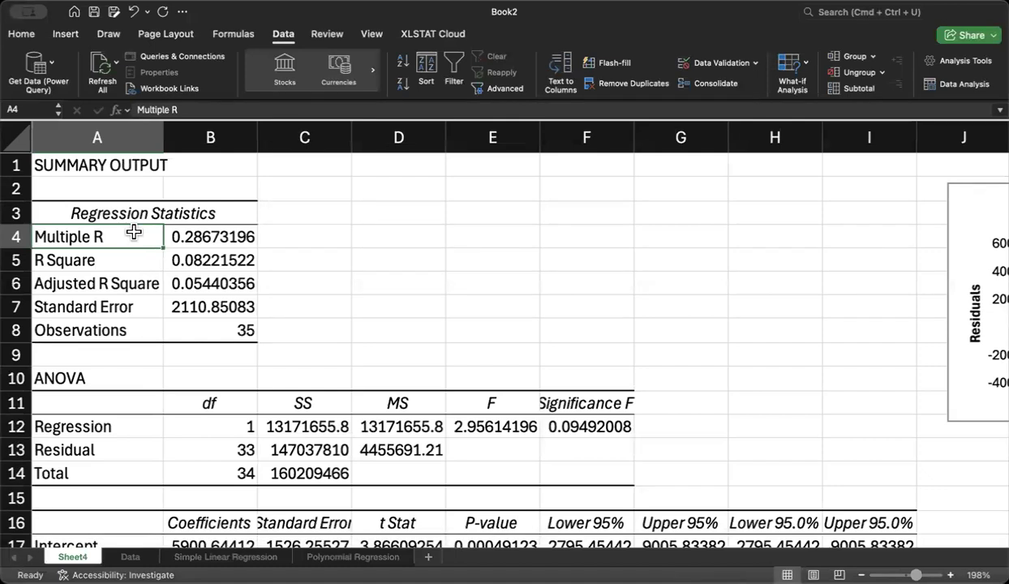
Step: Examine the regression output: R Square and the other statistics, the ANOVA table, the coefficients and the residual output
left_click(125, 260)
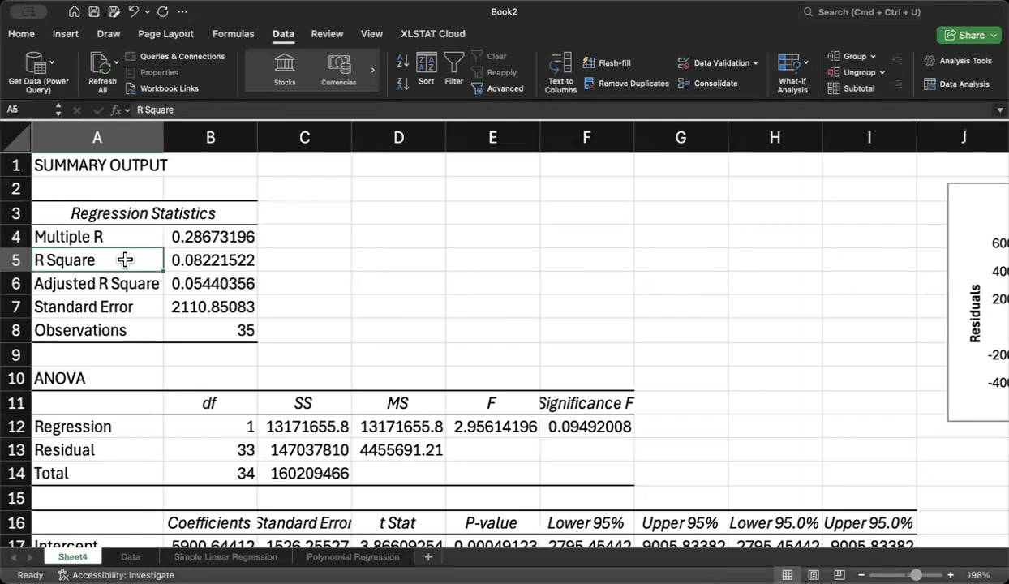
key("Right")
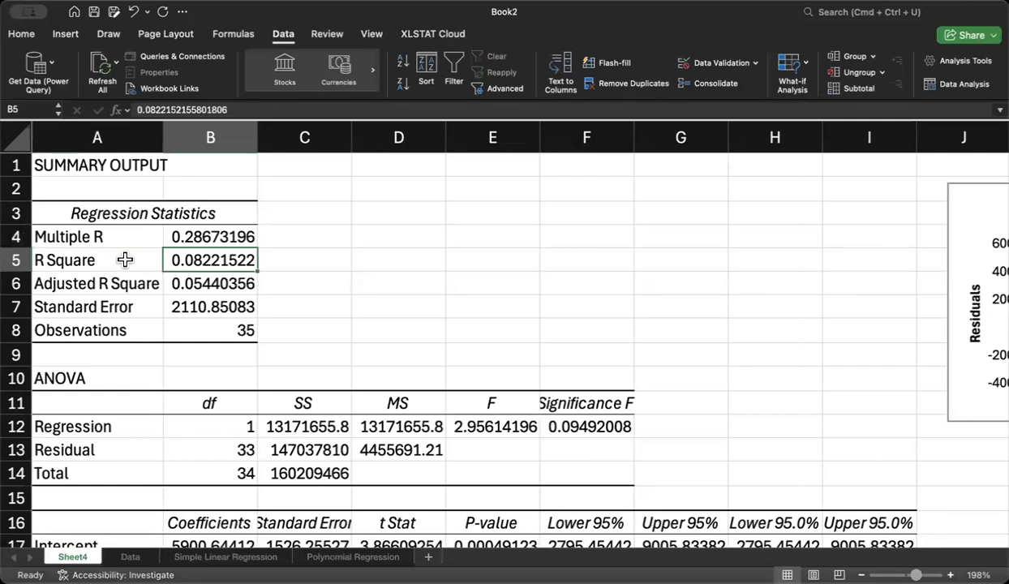
key("Down")
key("Down")
key("Down")
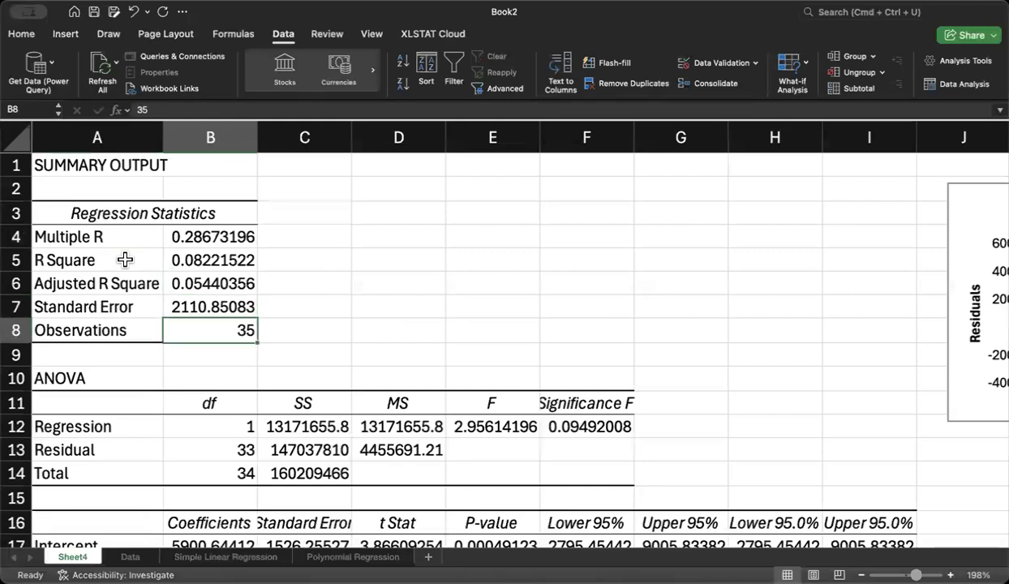
key("Down")
key("Down")
key("Down")
key("Down")
key("Down")
key("Down")
key("Down")
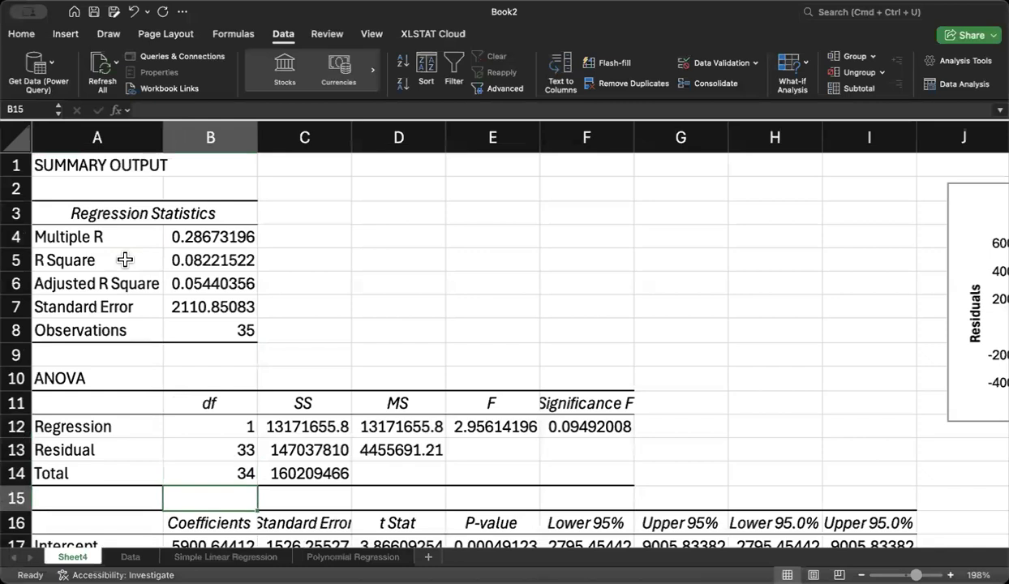
key("Down")
key("Down")
key("Down")
key("Down")
key("Down")
key("Up")
key("Up")
key("Up")
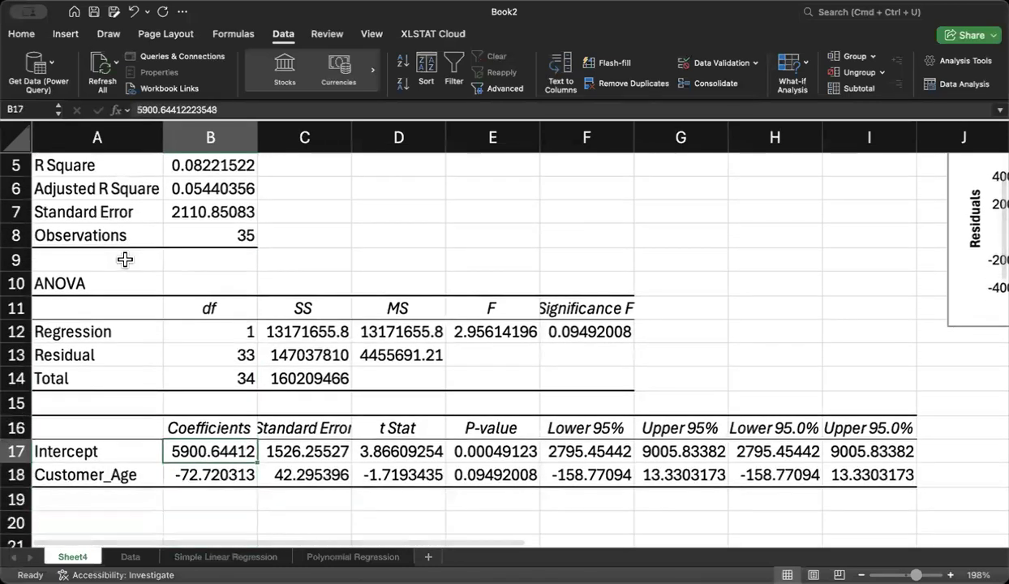
key("Down")
key("Down")
key("Down")
key("Down")
key("Down")
key("Down")
key("Down")
key("Down")
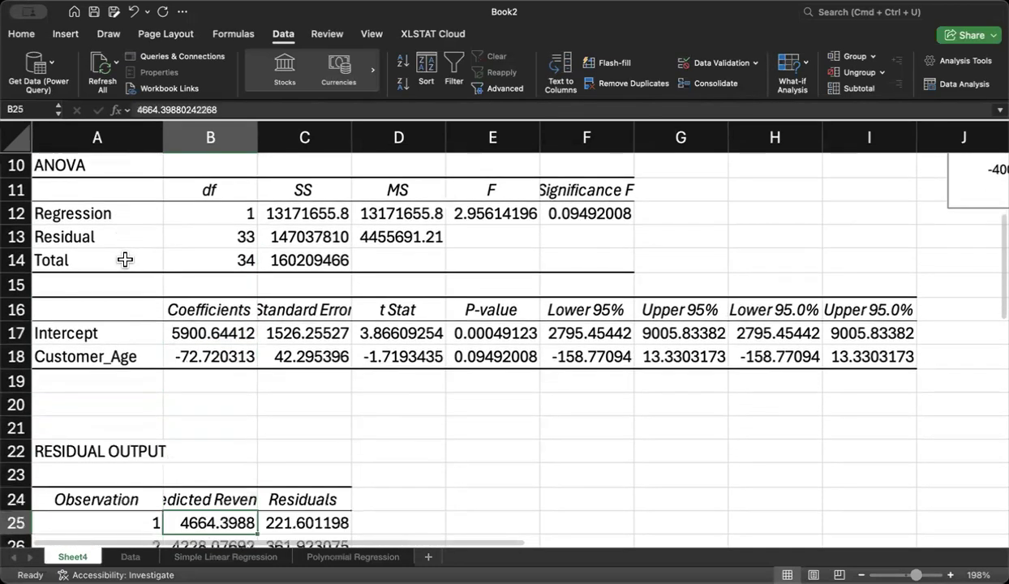
key("Down")
key("Down")
key("Down")
key("Up")
key("Up")
key("Up")
key("Up")
key("Up")
key("Up")
key("Up")
key("Up")
key("Up")
key("Up")
key("Up")
key("Up")
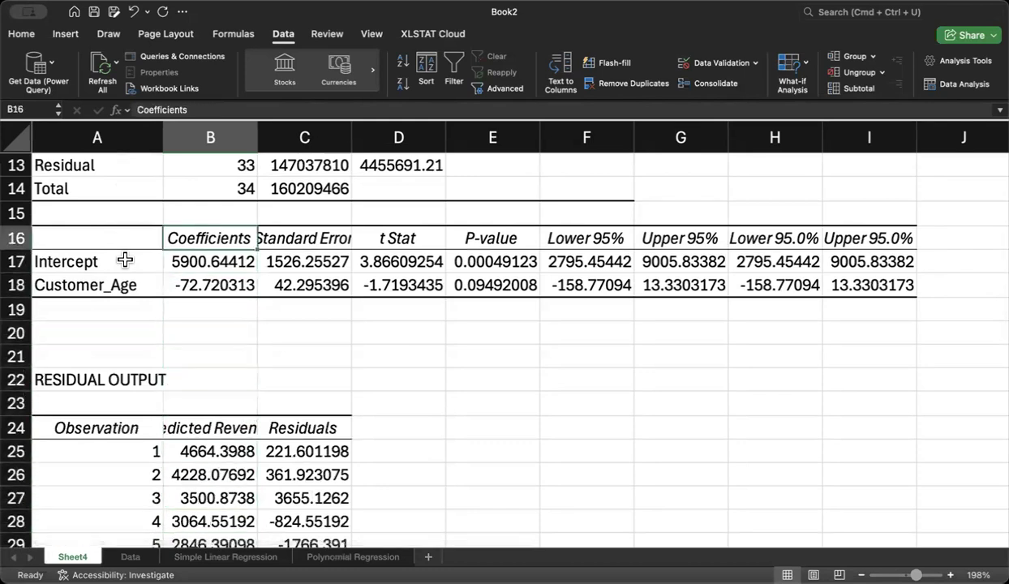
key("Up")
key("Up")
key("Up")
key("Up")
key("Up")
key("Up")
key("Up")
key("Up")
key("Up")
key("Up")
key("Up")
key("Up")
key("Up")
key("Up")
key("Up")
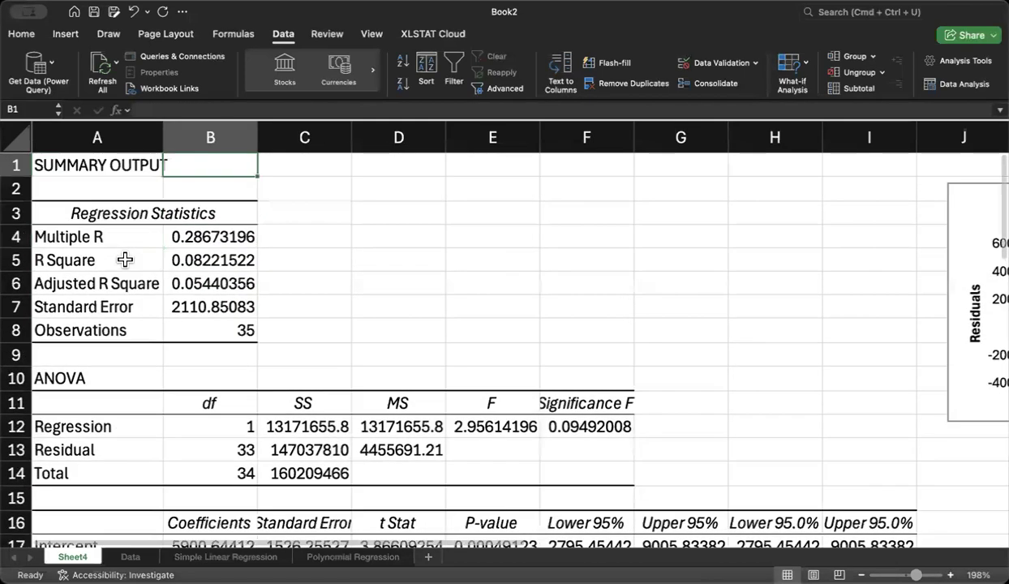
Step: Examine the Customer_Age residual and line fit plots beside the output tables, and select the line fit plot
key("Right")
key("Right")
key("Right")
key("Right")
key("Right")
key("Right")
key("Right")
key("Right")
key("Right")
key("Right")
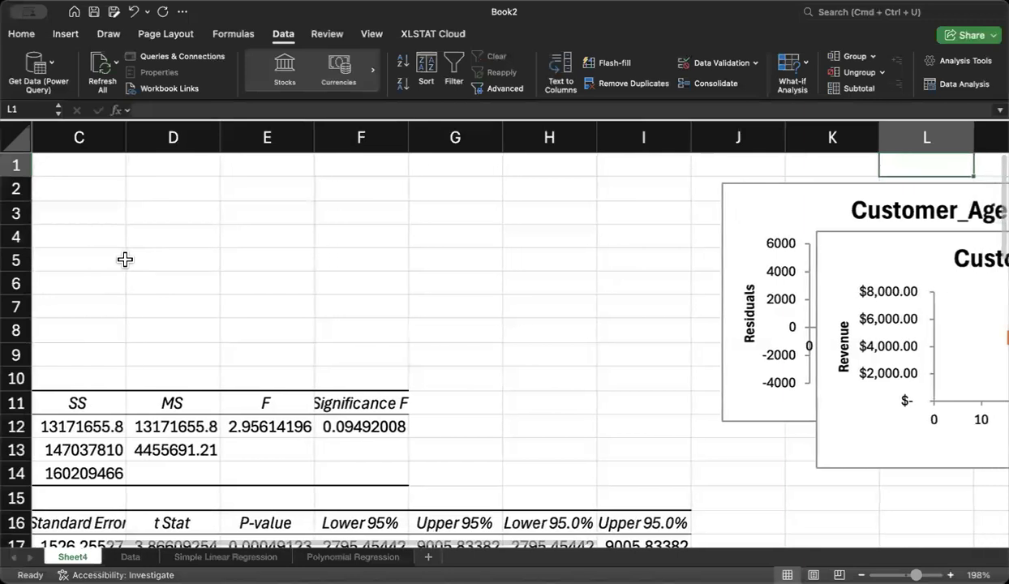
key("Right")
key("Right")
key("Right")
key("Right")
key("Right")
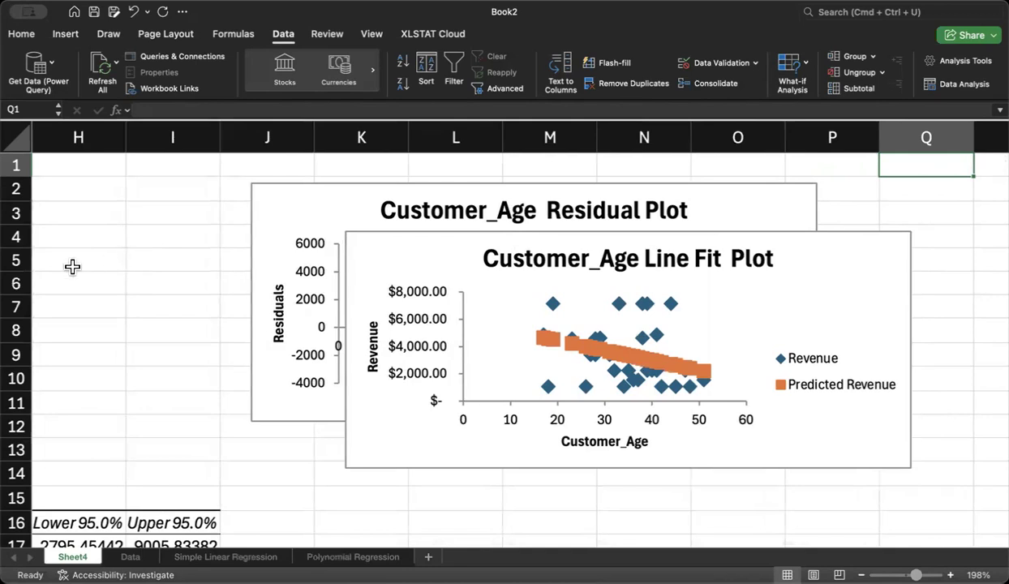
left_click(423, 254)
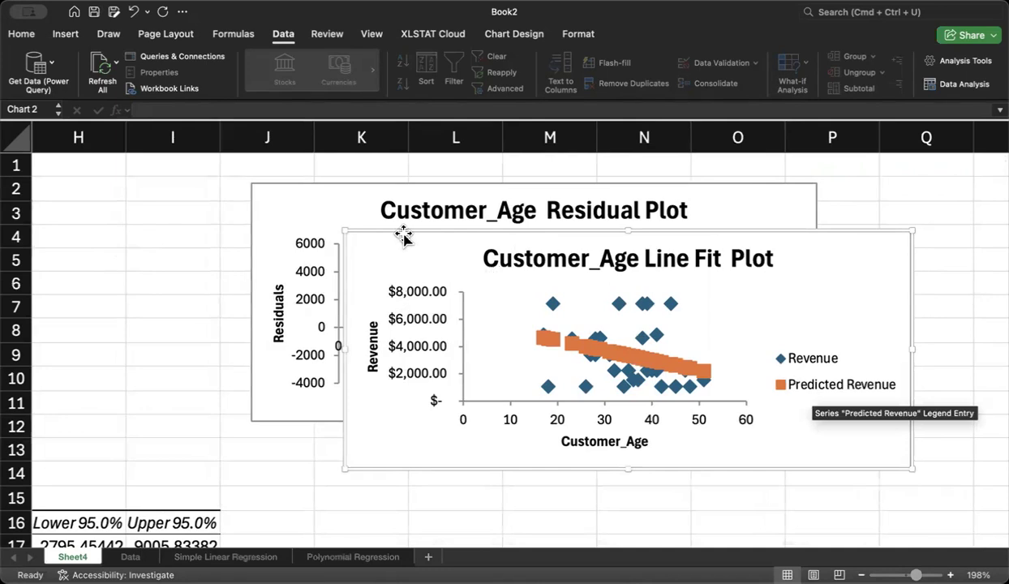
Step: Add a linear trendline to the Predicted Revenue series in the line fit plot, displaying its equation and R-squared value
left_click(590, 350)
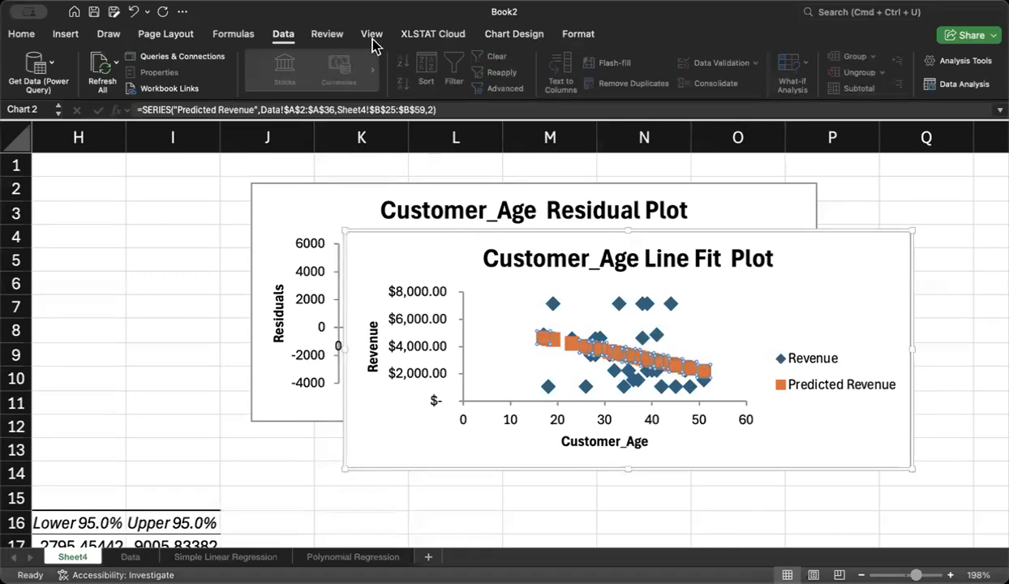
left_click(519, 34)
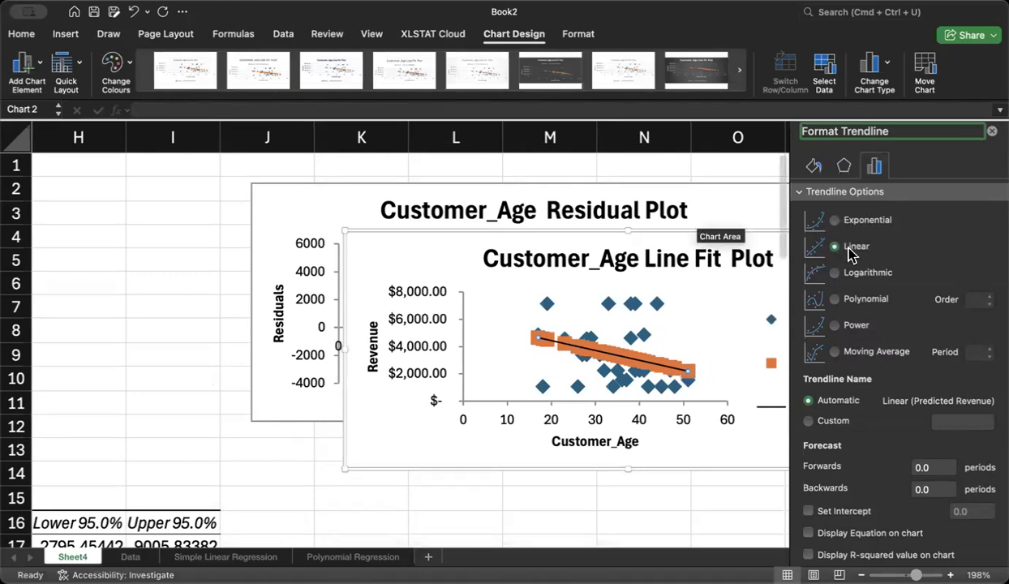
left_click(809, 533)
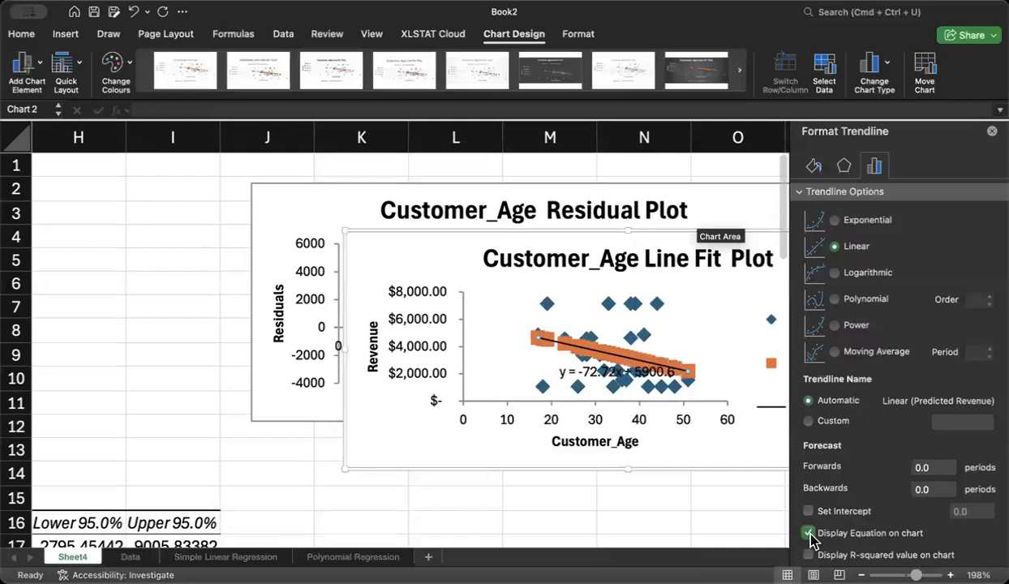
left_click(809, 556)
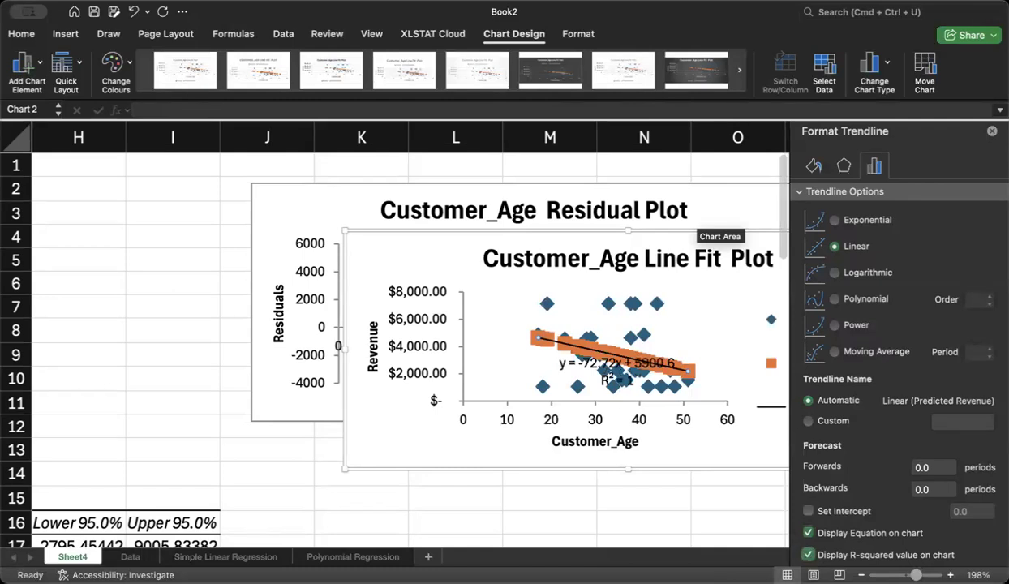
left_click(992, 132)
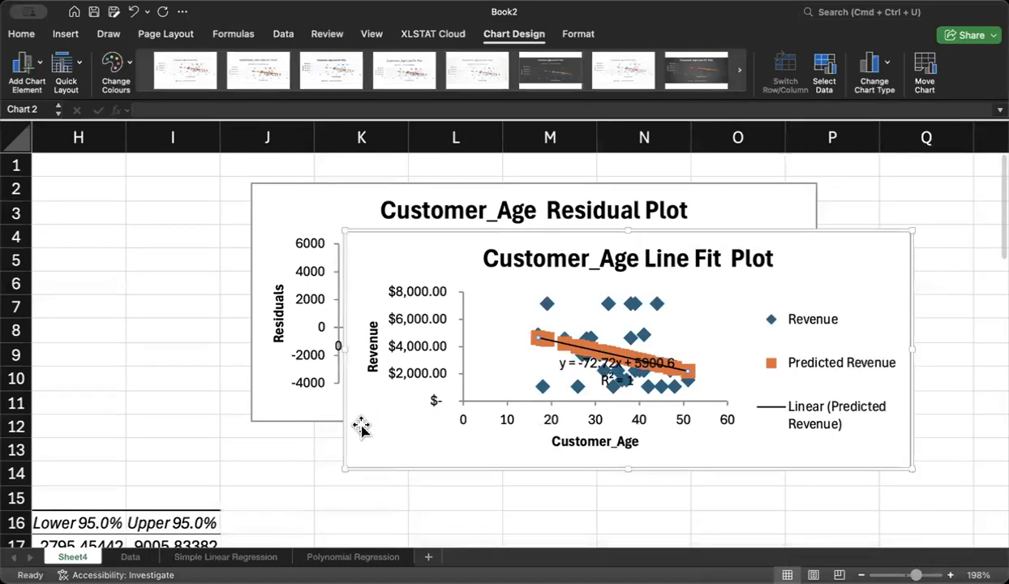
Step: Enlarge the Customer_Age line fit plot and shift it down and to the left over the residual plot
left_click_drag(344, 467, 270, 482)
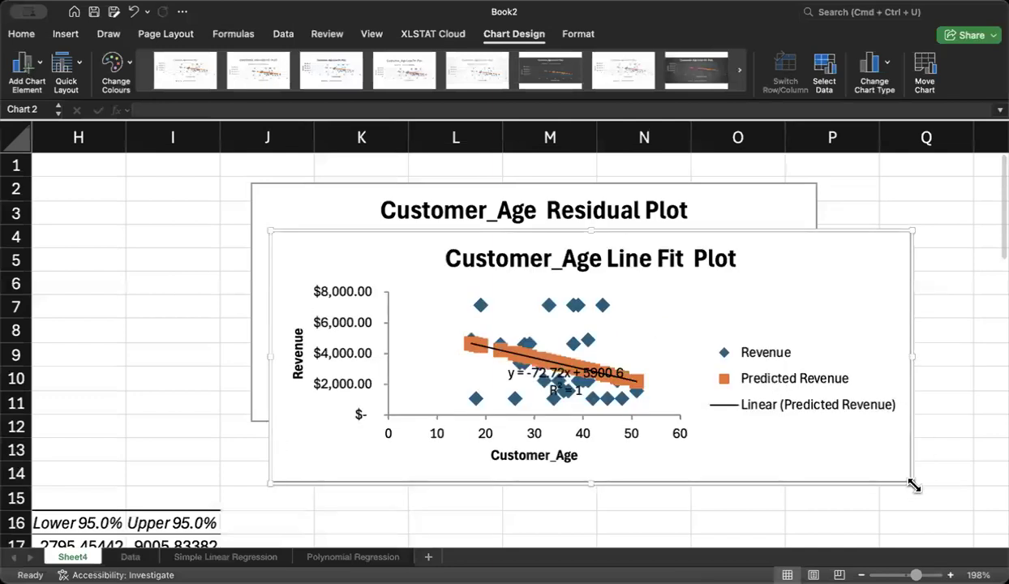
left_click_drag(913, 485, 951, 507)
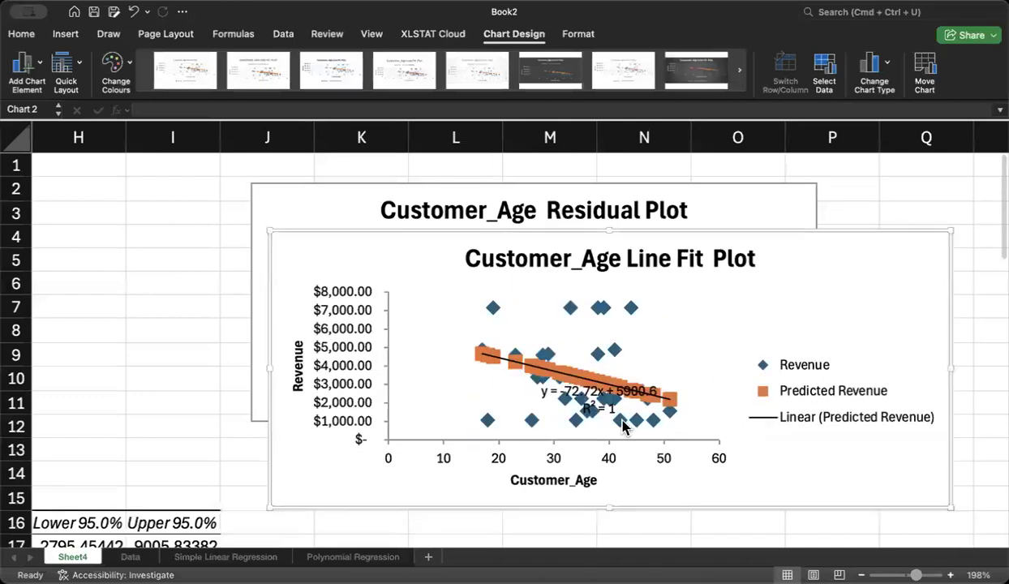
left_click_drag(409, 233, 357, 258)
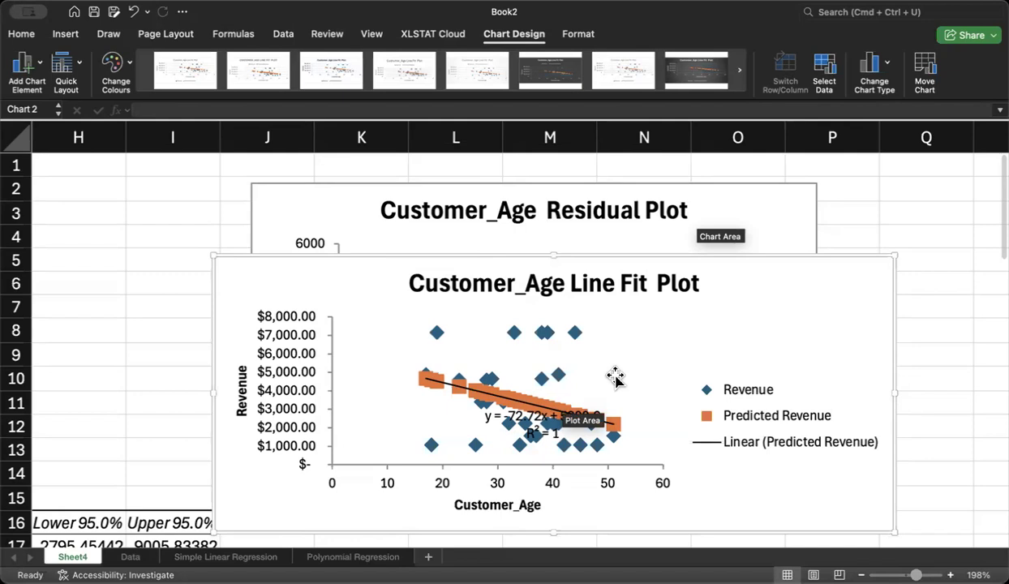
Step: Try to enter the note "-1 to +1" in cell C4 beside Multiple R, declining the suggested formula correction
left_click_drag(685, 542, 295, 495)
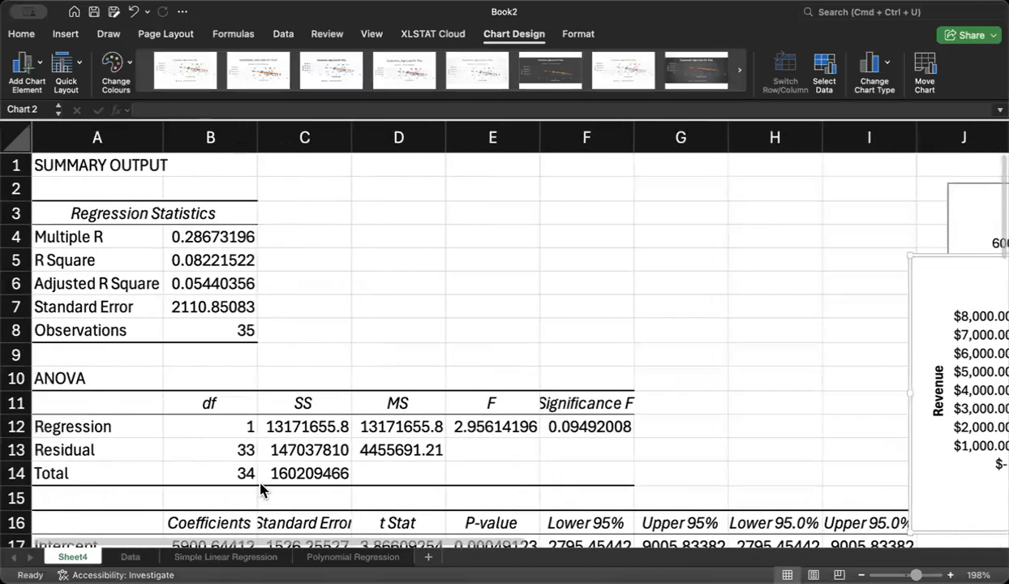
left_click(222, 236)
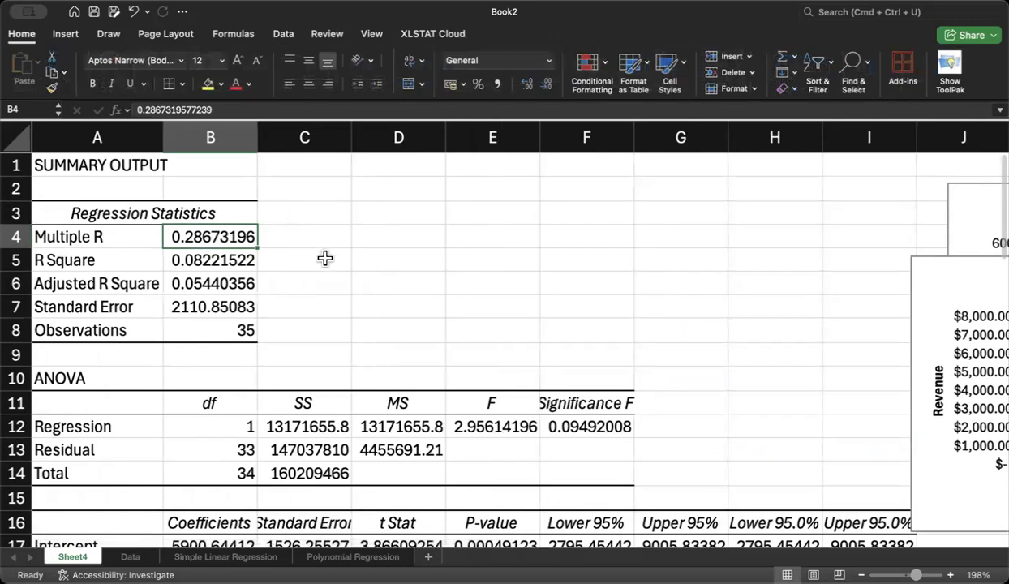
left_click(311, 230)
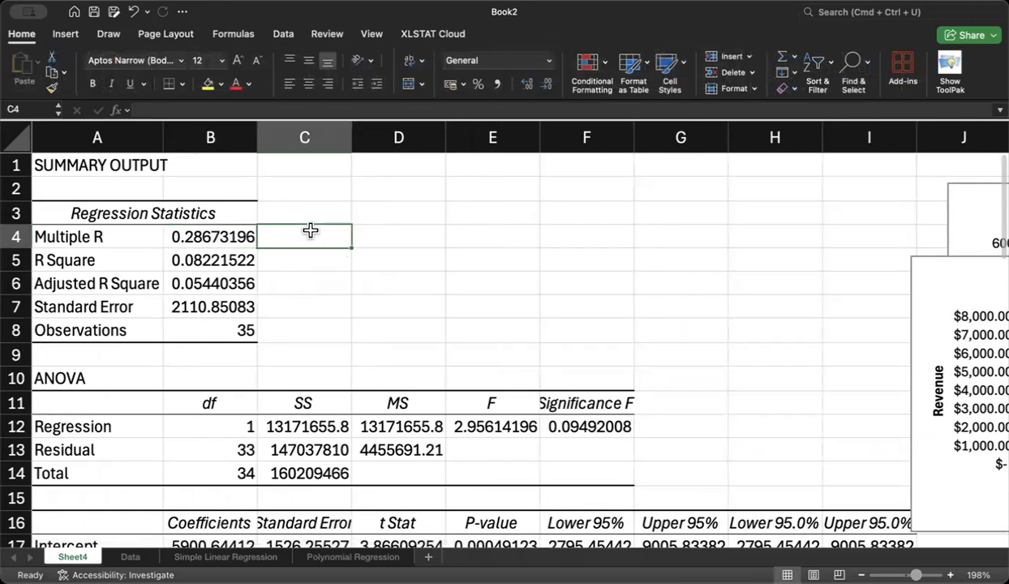
type("-1")
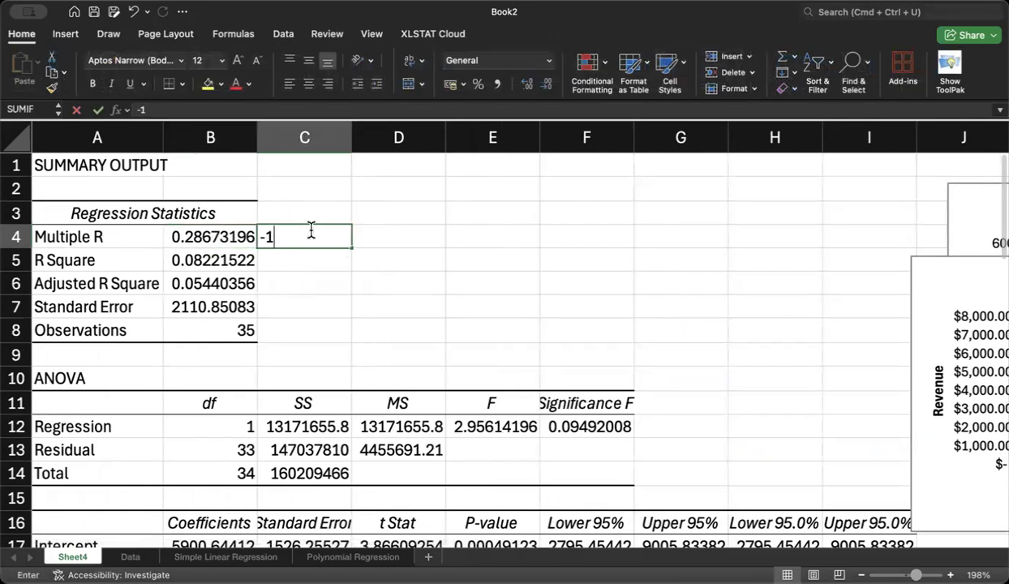
type(" to +1")
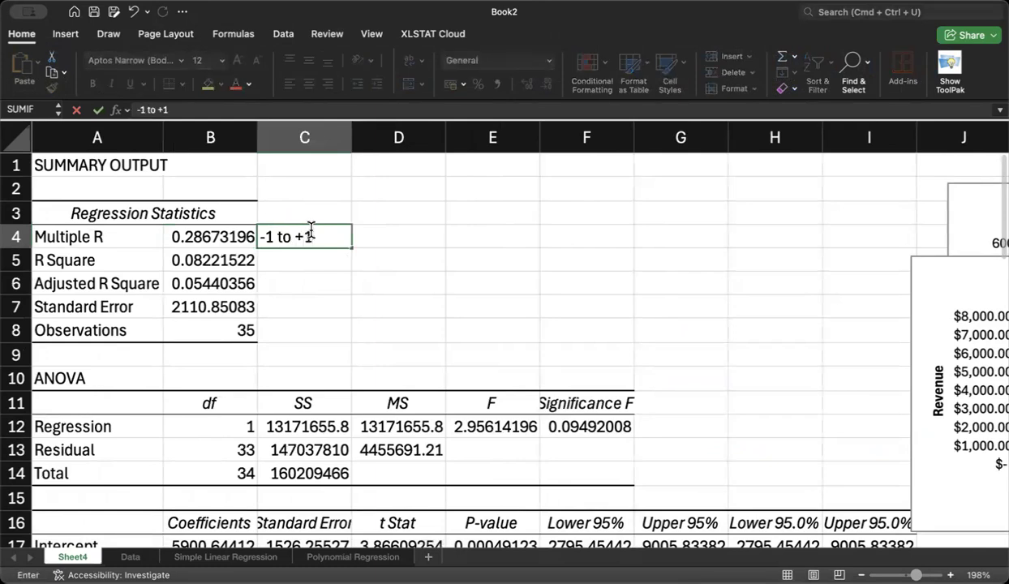
key("Return")
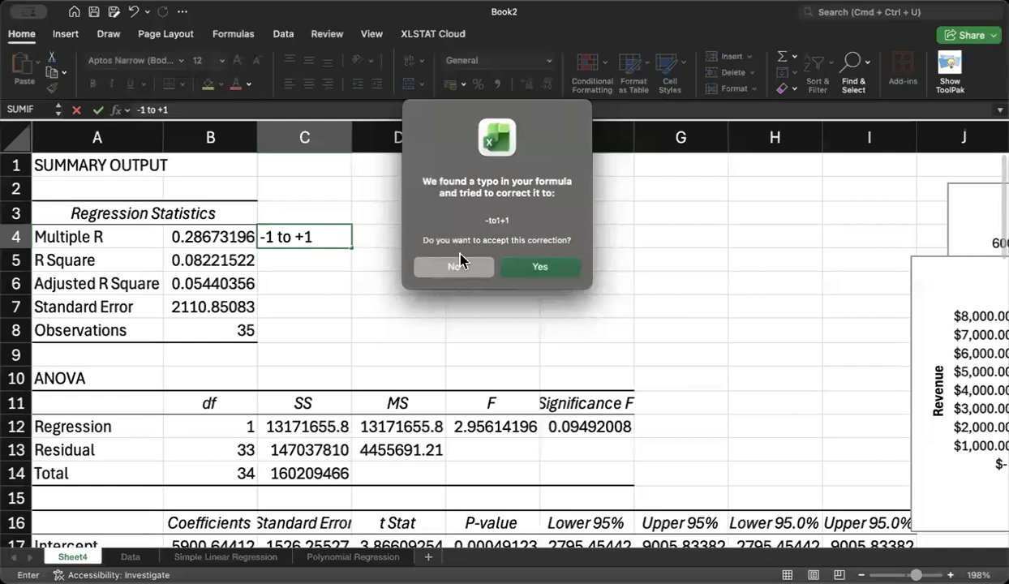
left_click(474, 280)
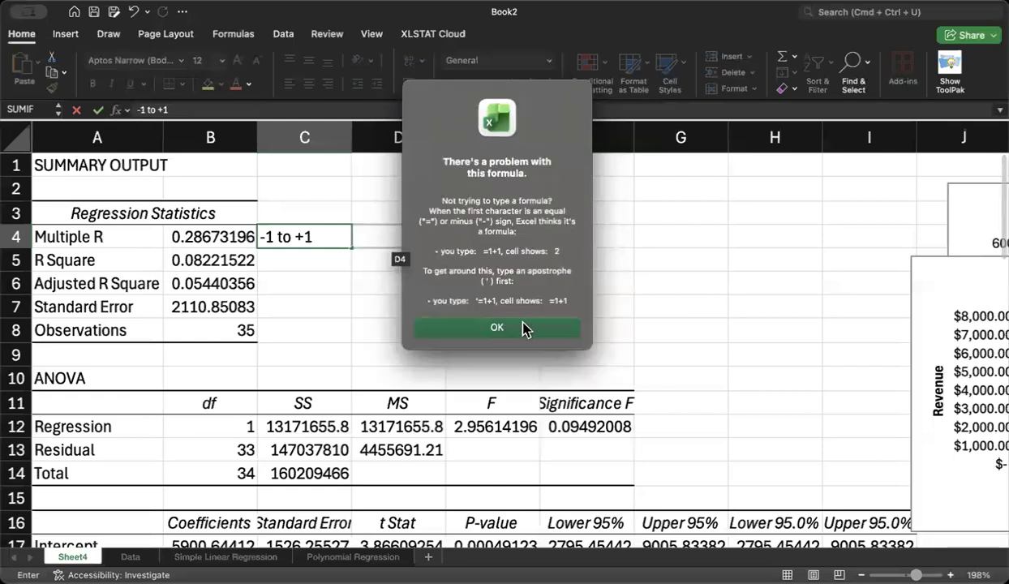
left_click(516, 328)
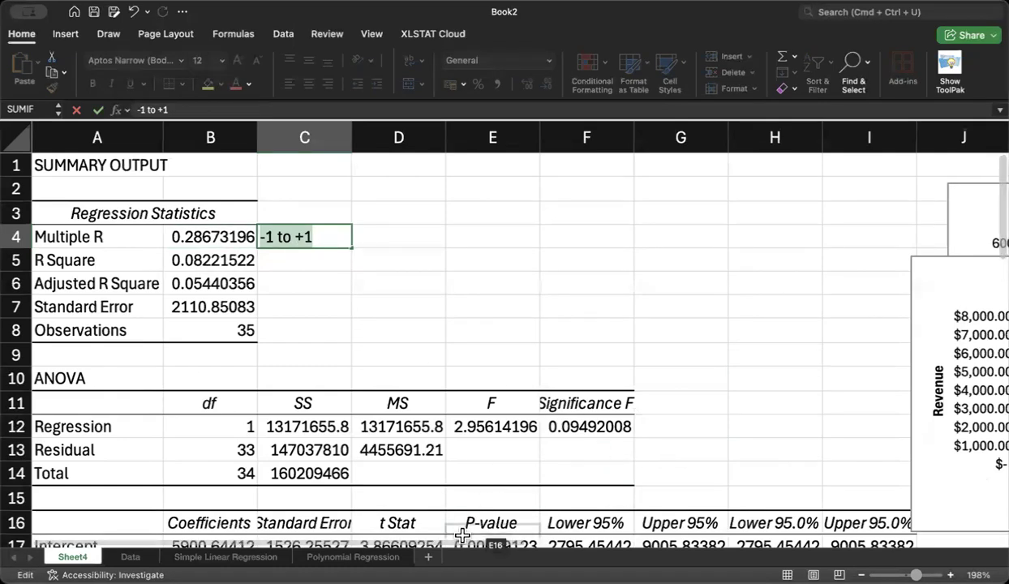
Step: Accept the suggested correction -to1+1 for the C4 entry and select the Revenue series in the line fit plot
left_click_drag(461, 548, 756, 542)
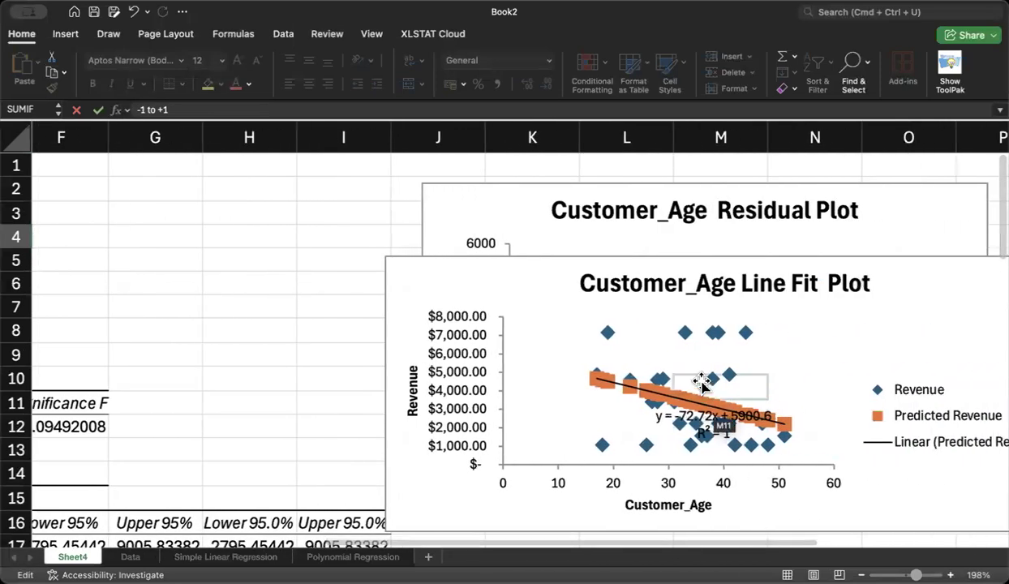
left_click(630, 385)
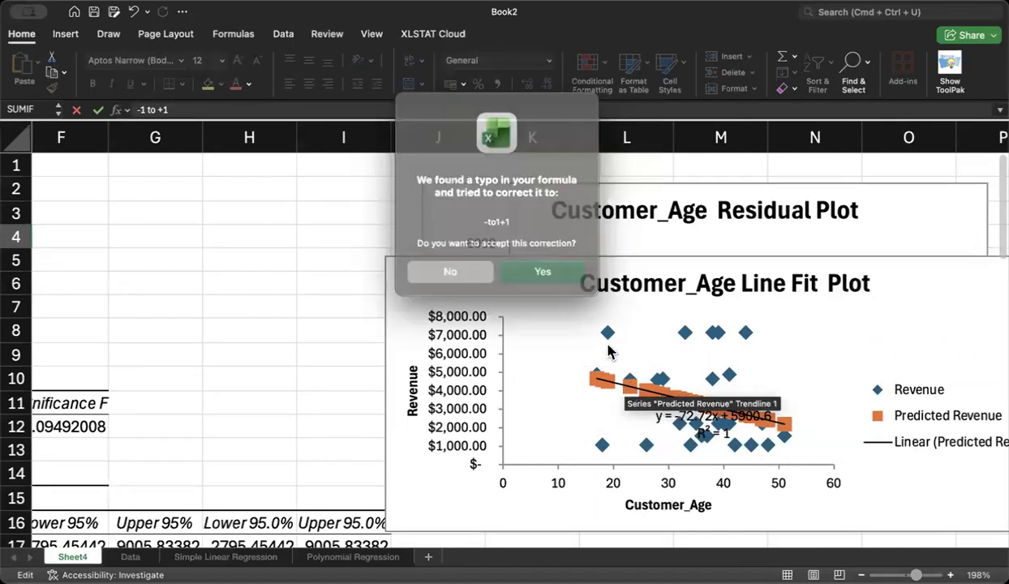
left_click(464, 266)
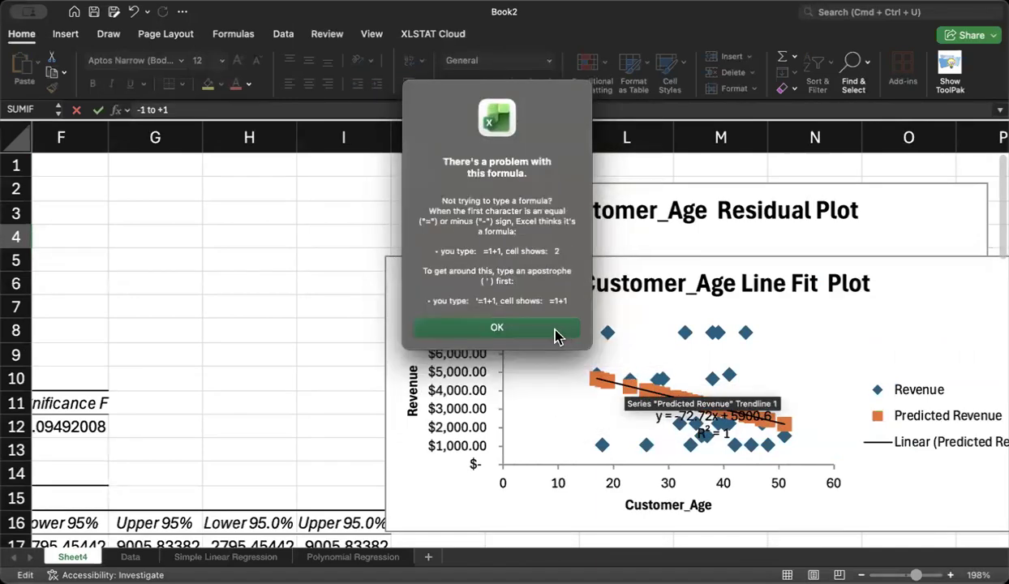
left_click(555, 334)
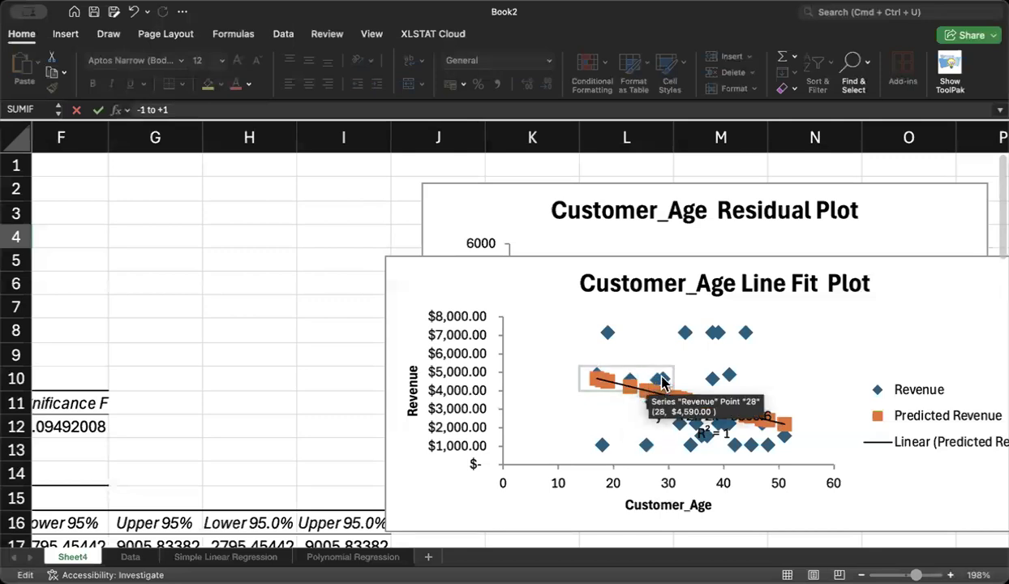
left_click(662, 384)
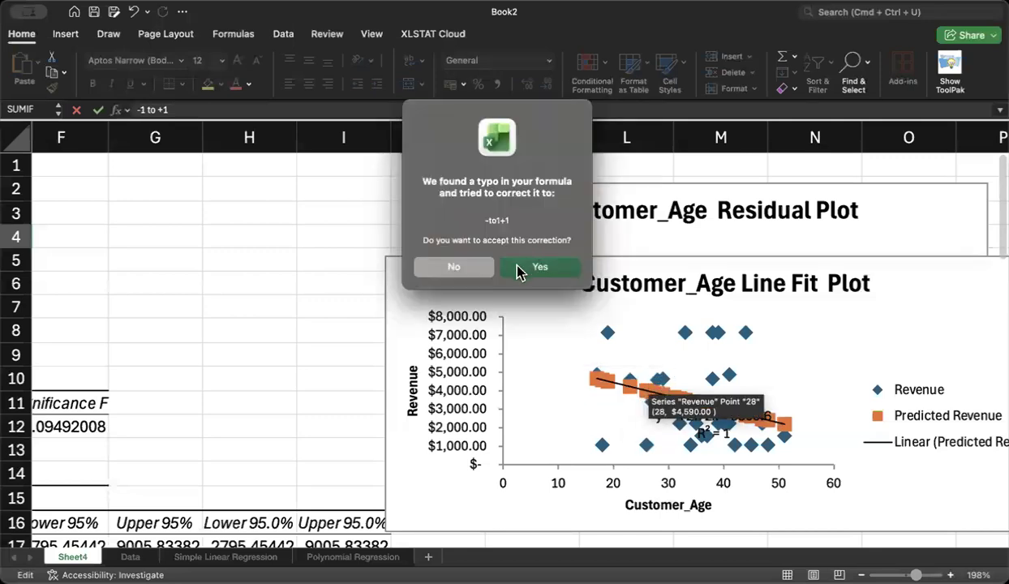
left_click(537, 269)
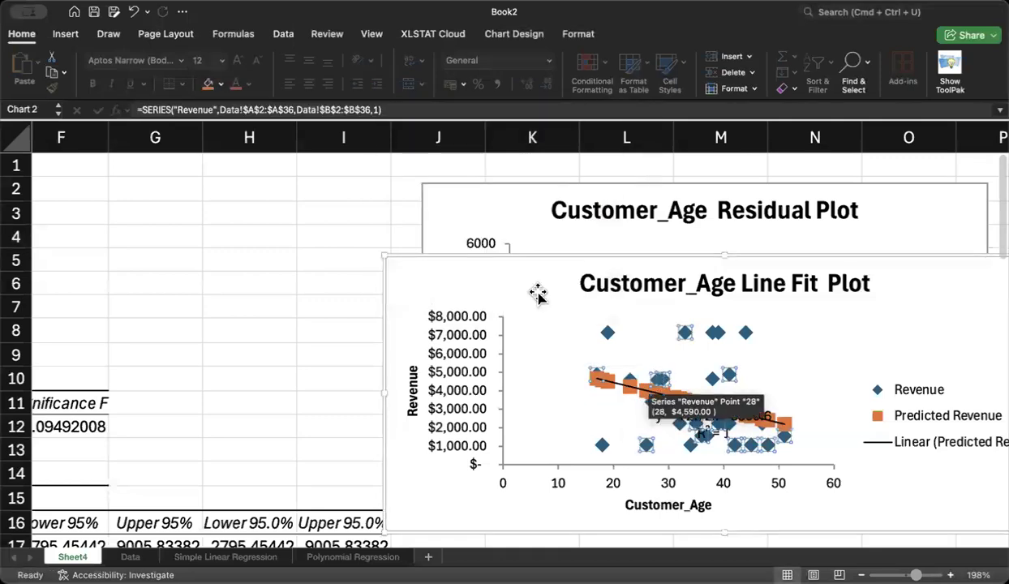
Step: Add an order 2 polynomial trendline to the Revenue series, displaying its equation and R-squared value on the chart
left_click(511, 34)
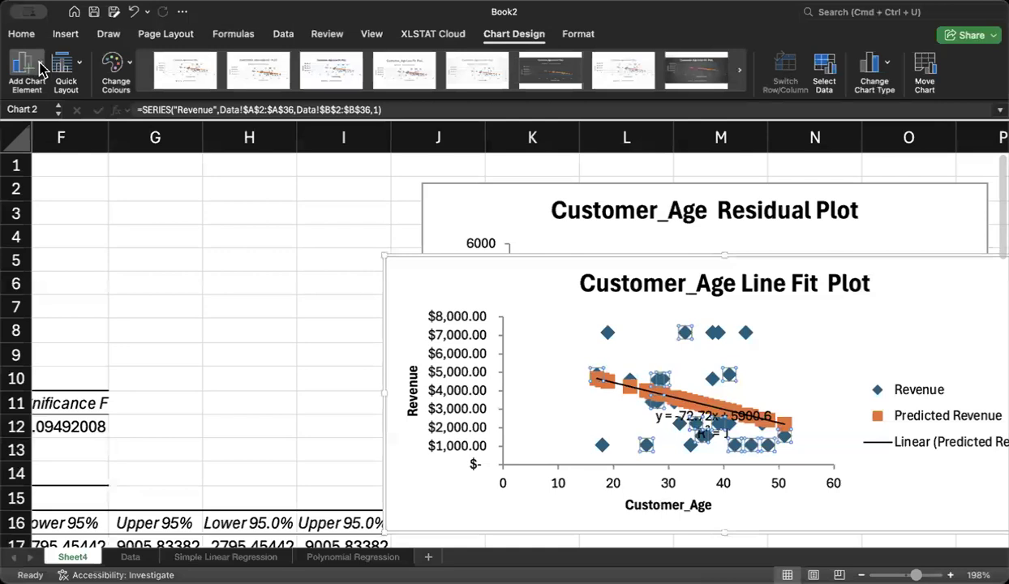
left_click(202, 381)
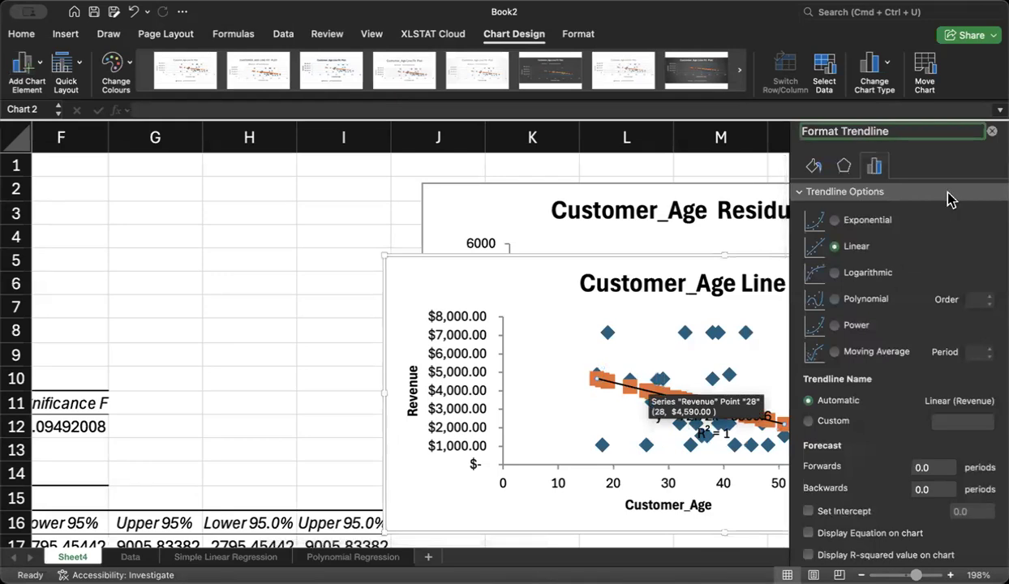
left_click(835, 303)
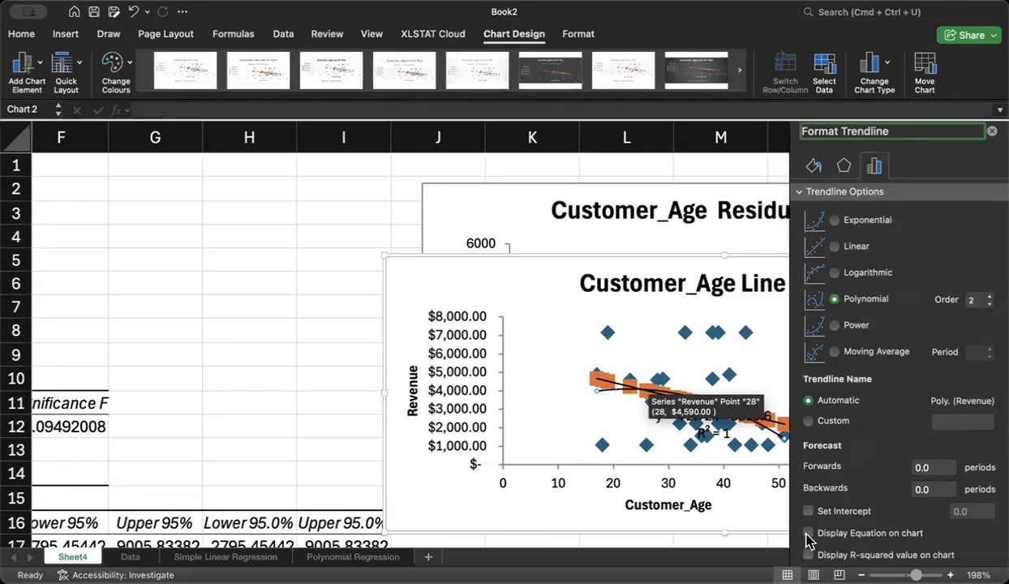
left_click(808, 536)
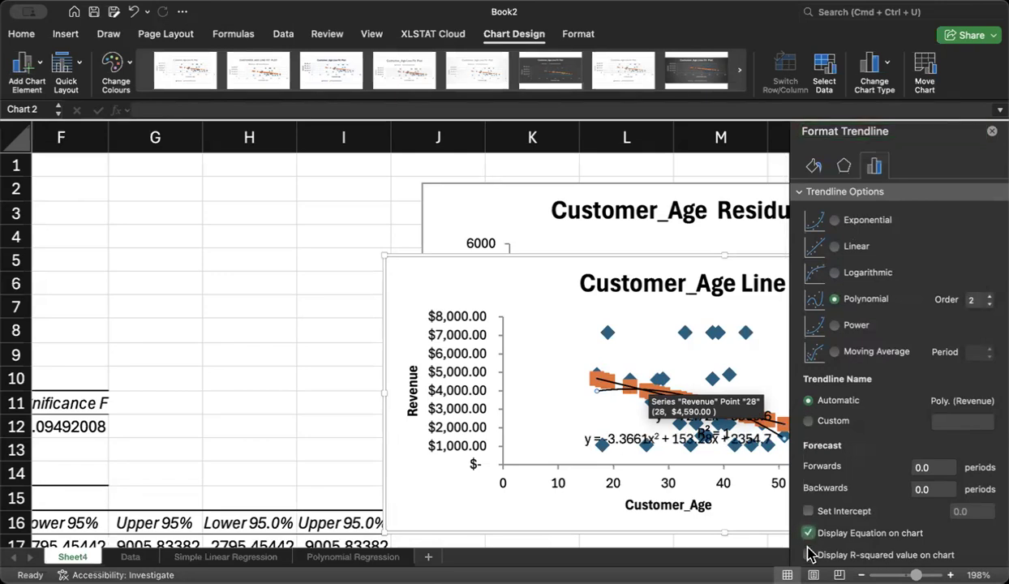
left_click(808, 556)
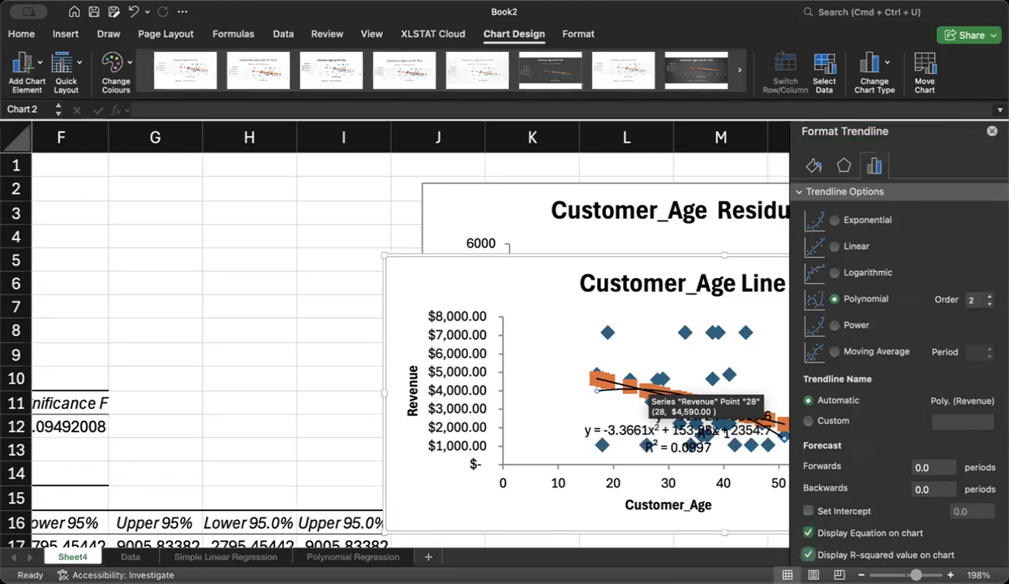
left_click(993, 131)
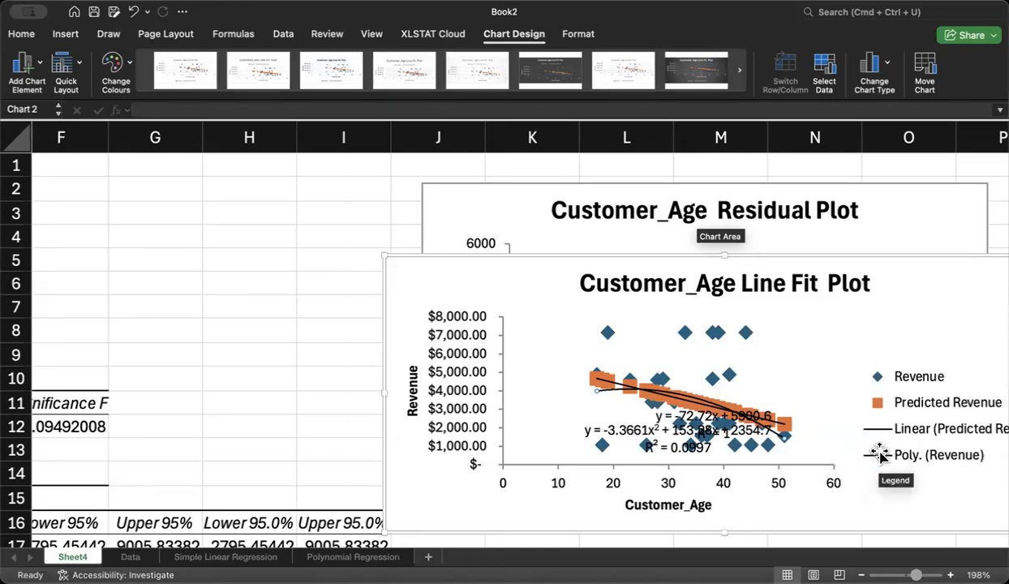
Step: Move the polynomial trendline's equation label off the data cluster to the upper-left part of the line fit plot
left_click(667, 431)
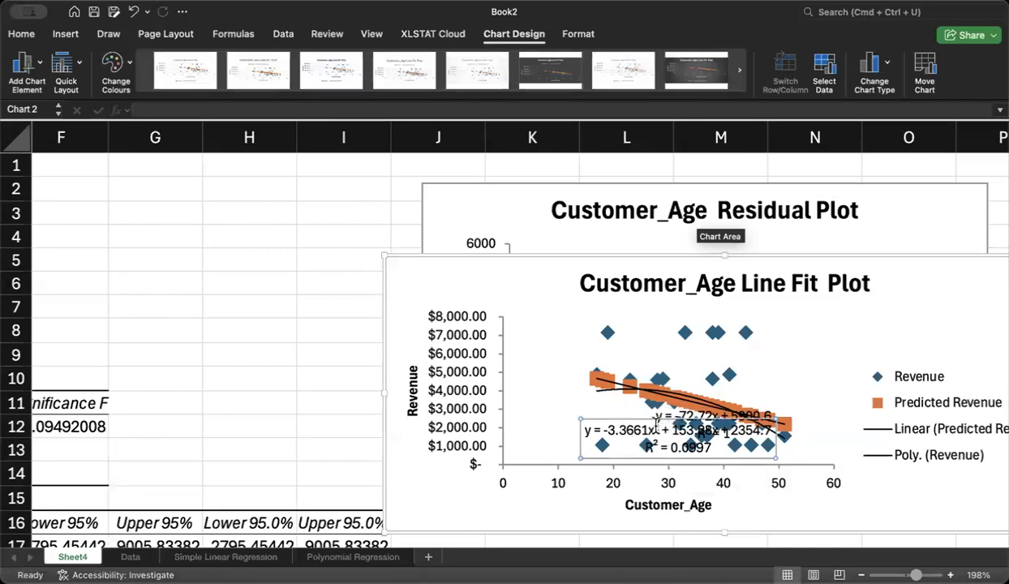
left_click_drag(626, 428, 532, 471)
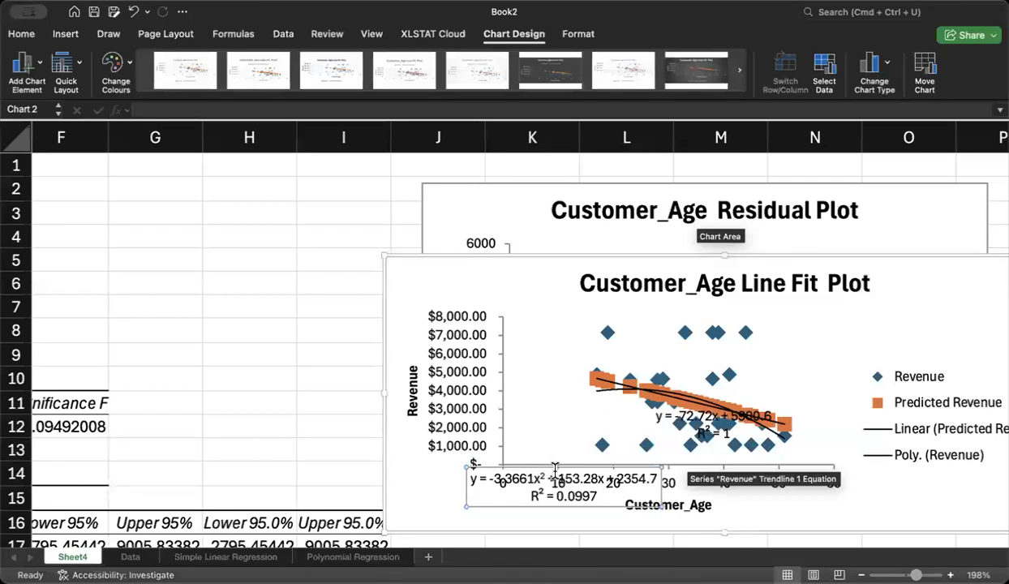
left_click_drag(549, 469, 533, 318)
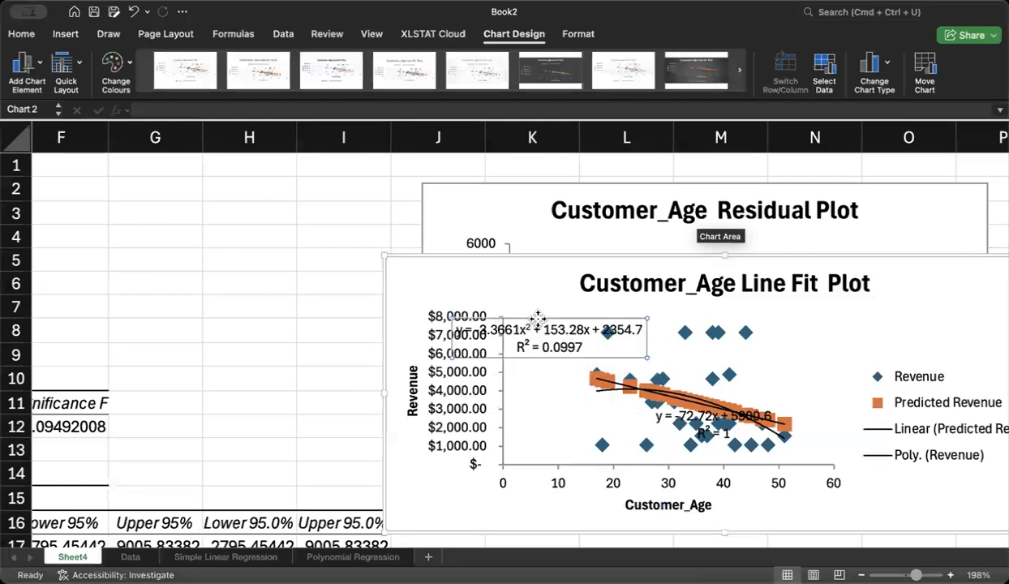